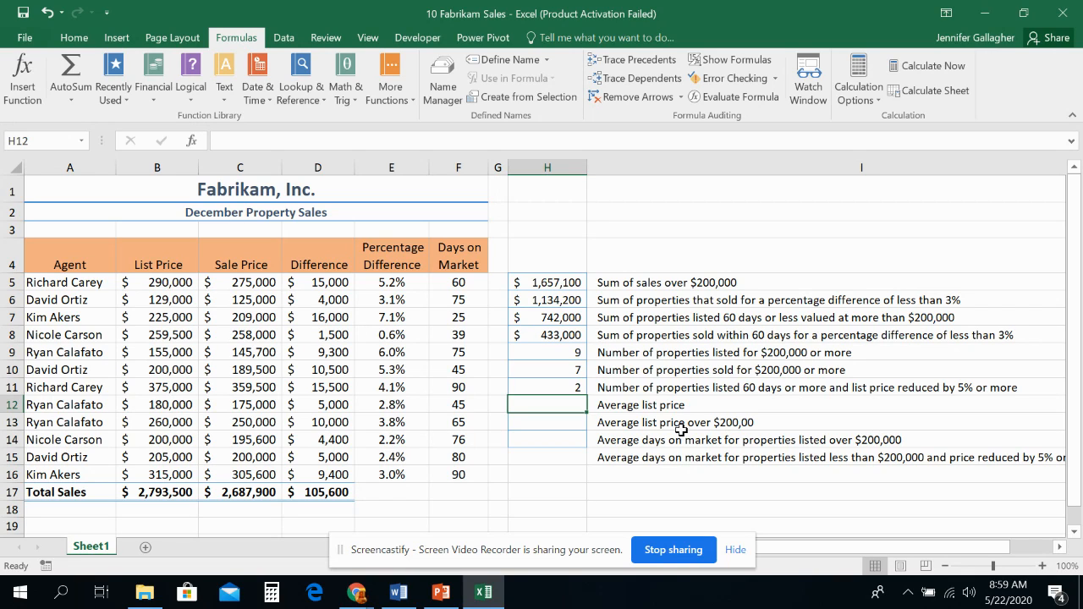
Step: Enter an AVERAGE formula in H12 that averages the list prices in B5:B16
{"action": "type", "text": "=av"}
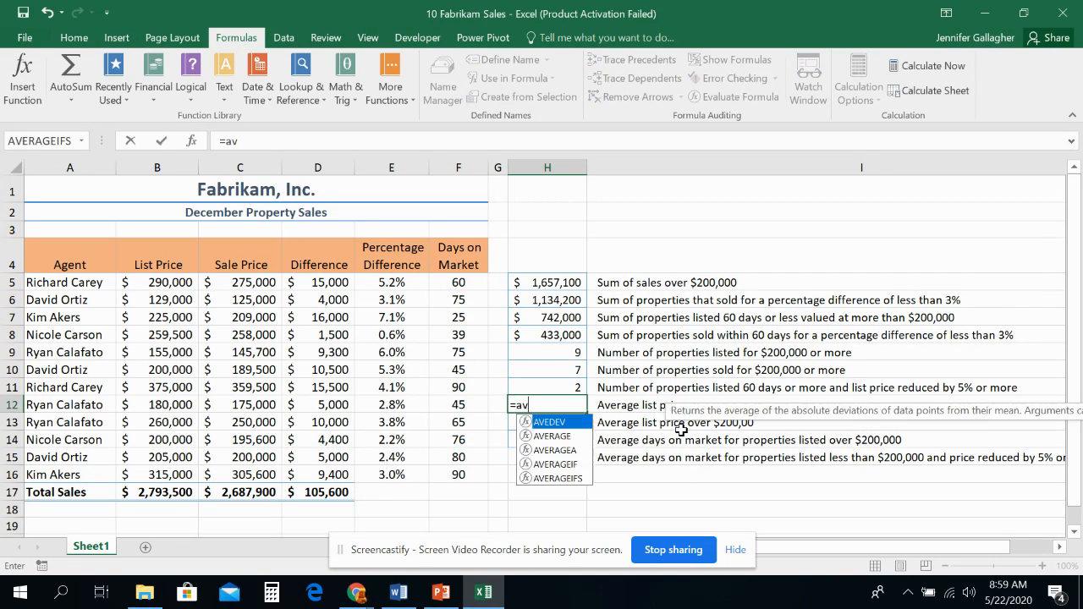
{"action": "type", "text": "erage("}
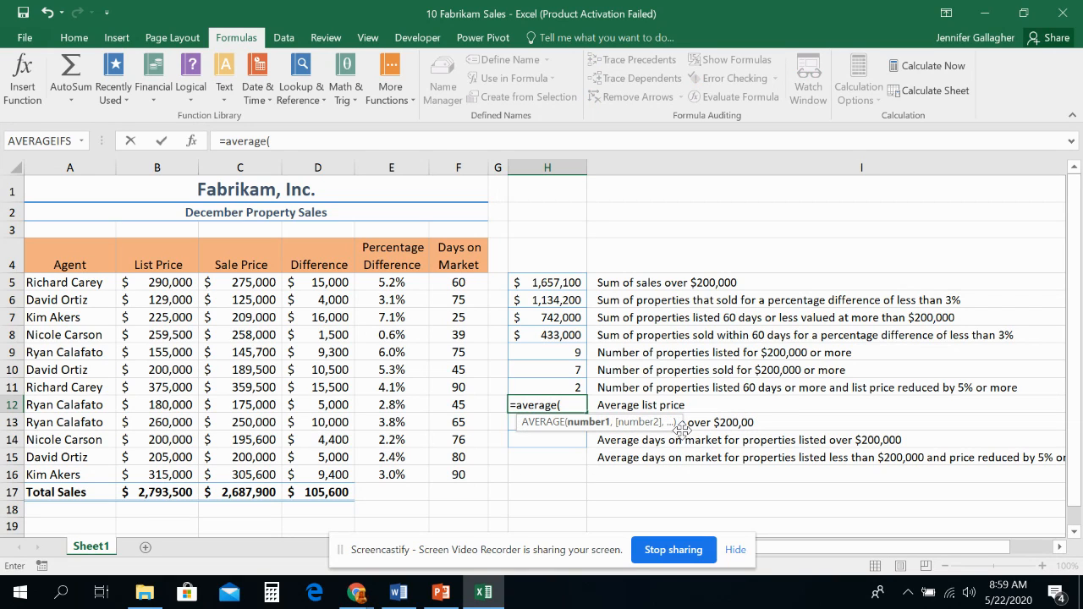
{"action": "left_click_drag", "start_coordinate": [151, 283], "coordinate": [169, 471]}
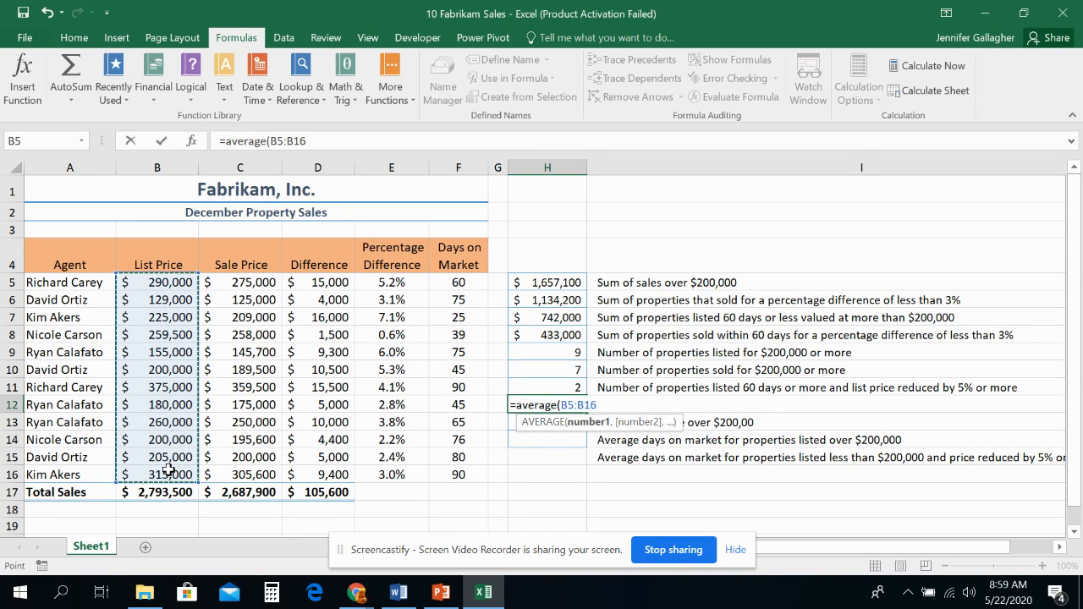
{"action": "type", "text": ")"}
{"action": "key", "text": "Return"}
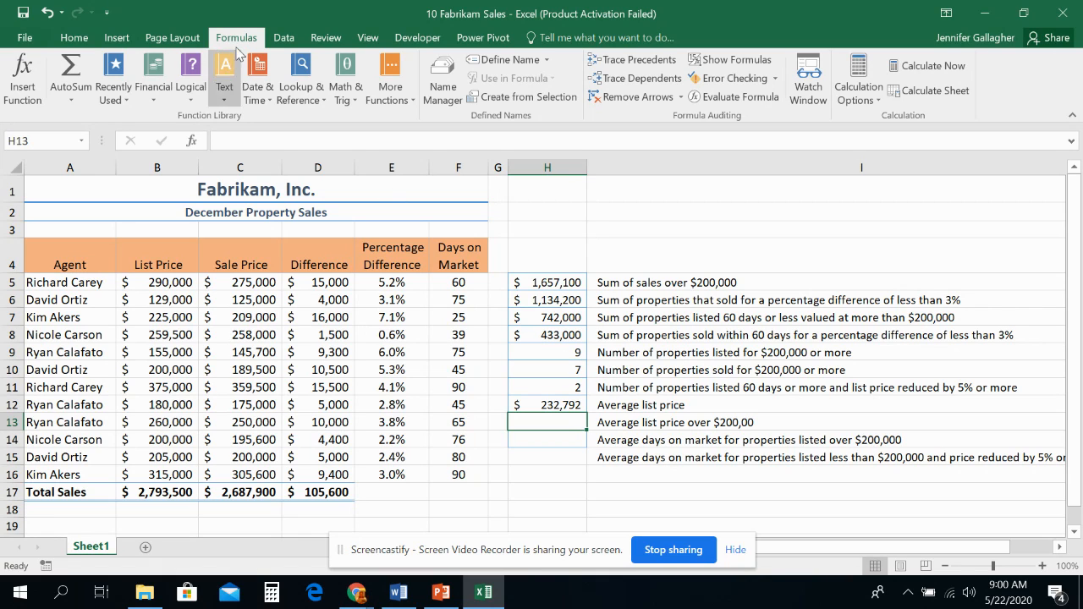
Step: Start an AVERAGEIF function in H13 and set its range to the list prices as the absolute reference $B$5:$B$16
{"action": "left_click", "coordinate": [382, 109]}
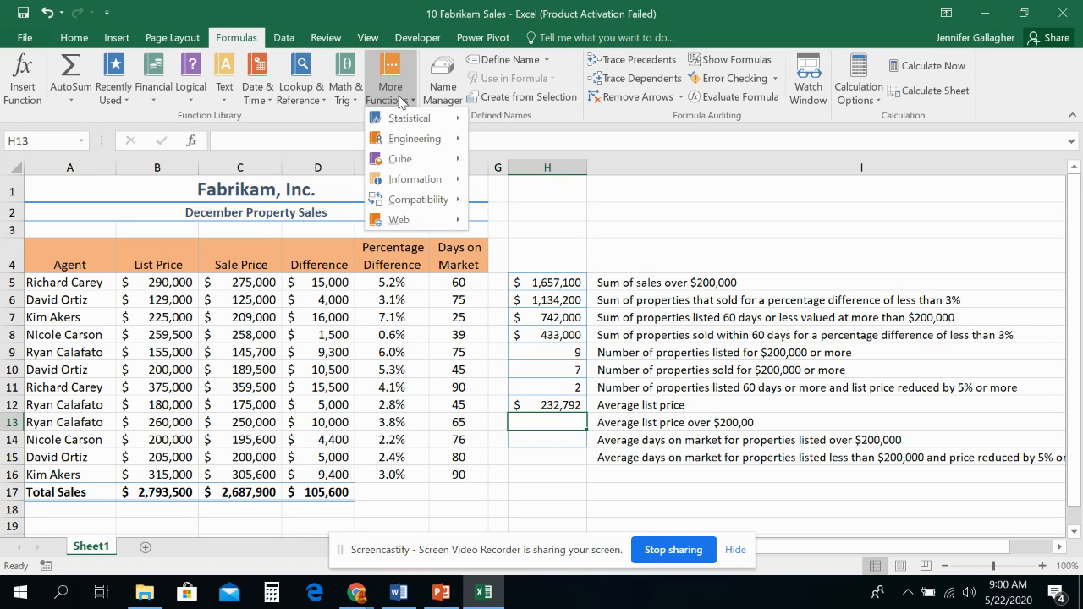
{"action": "mouse_move", "coordinate": [415, 120]}
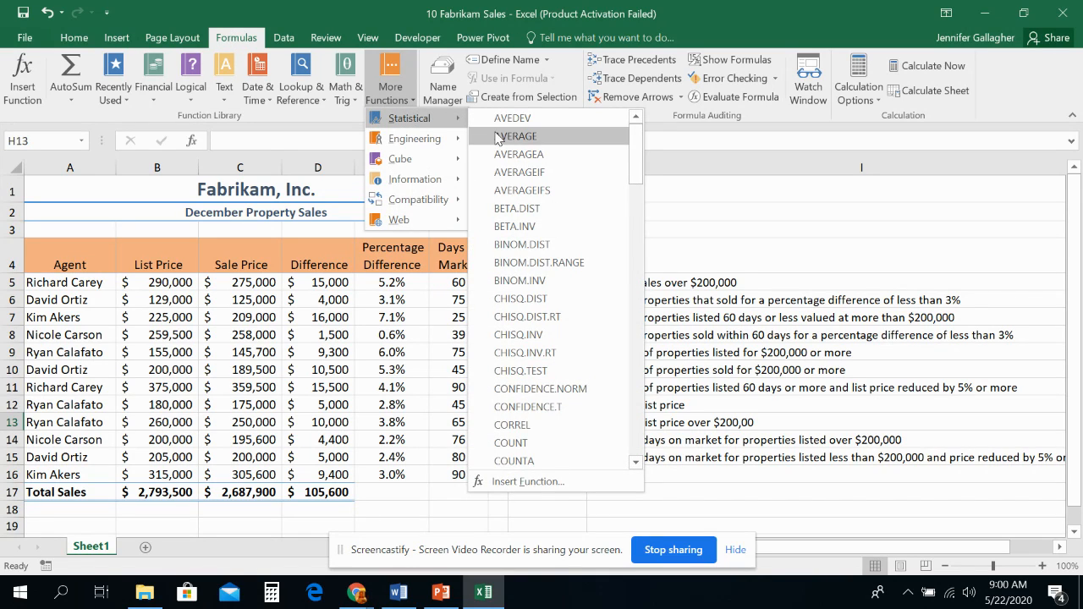
{"action": "left_click", "coordinate": [508, 172]}
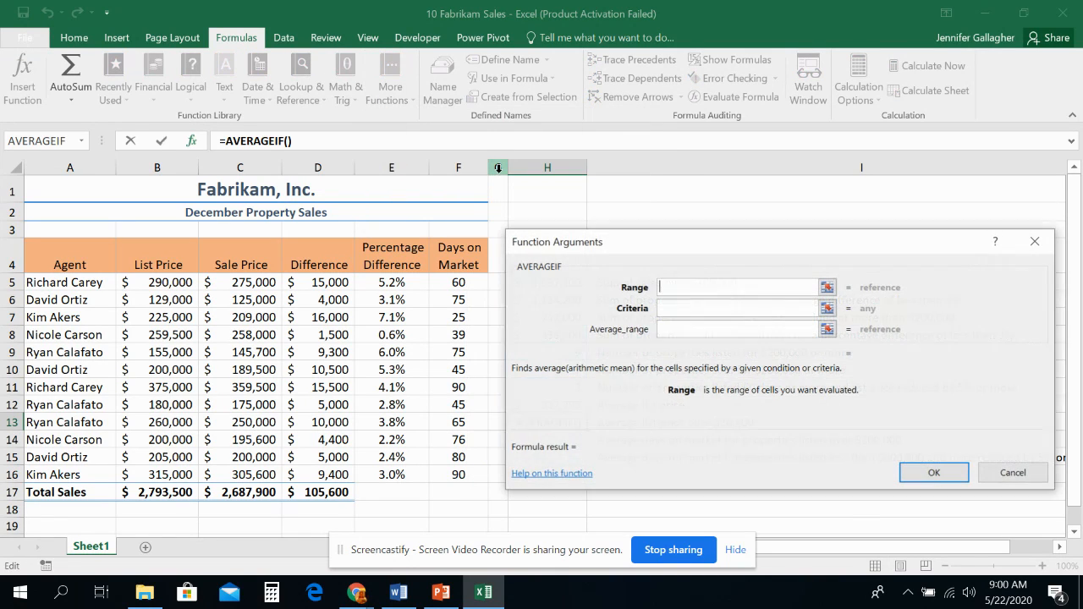
{"action": "left_click_drag", "start_coordinate": [775, 242], "coordinate": [599, 111]}
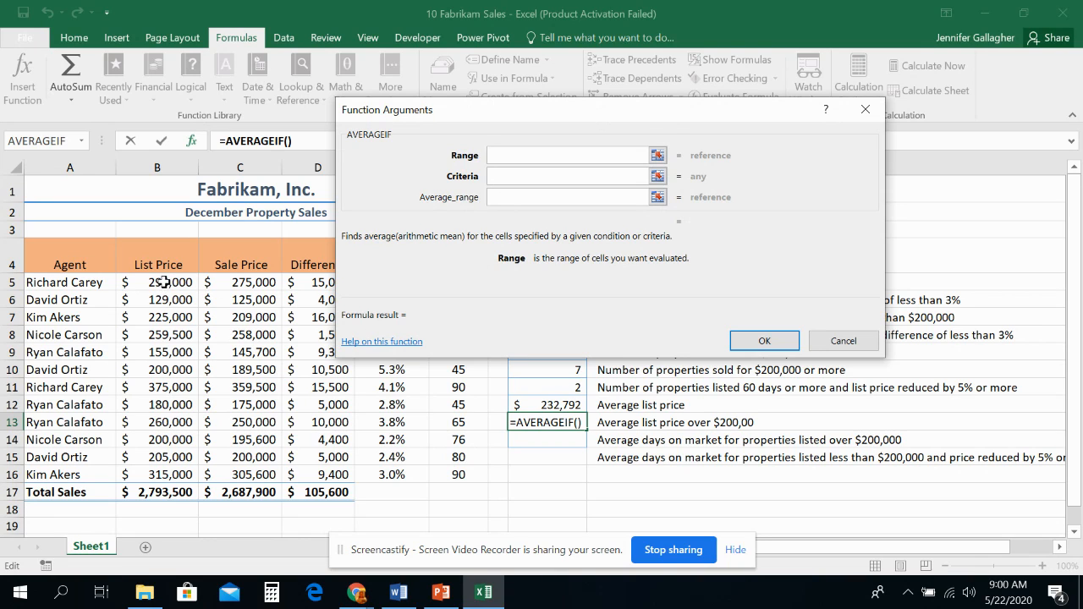
{"action": "left_click_drag", "start_coordinate": [165, 282], "coordinate": [178, 477]}
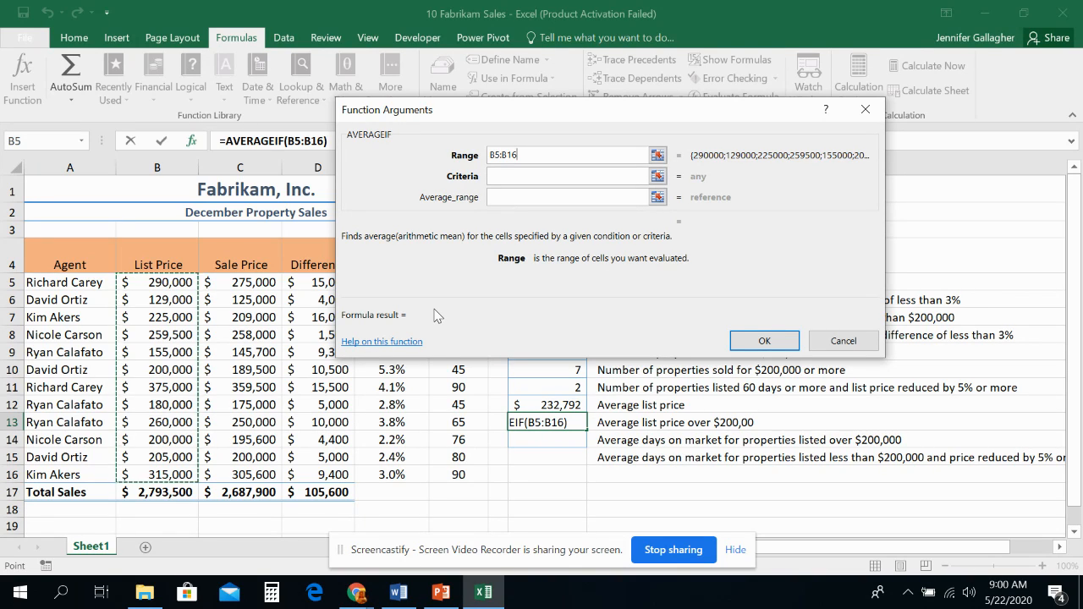
{"action": "key", "text": "F4"}
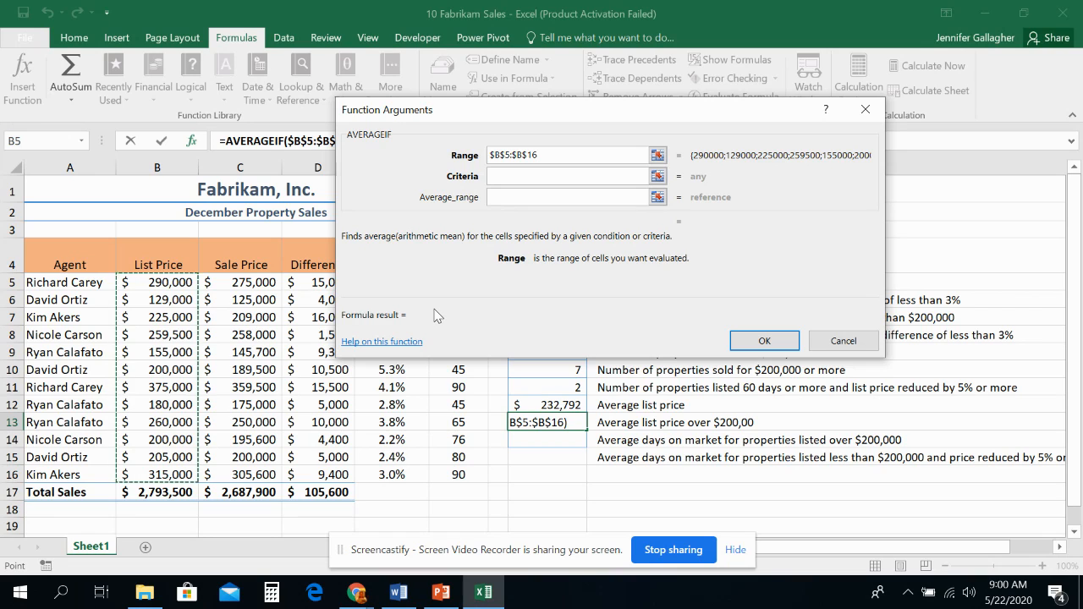
Step: Set the AVERAGEIF criteria to >200000, leave the average range empty, and enter the formula in H13
{"action": "left_click", "coordinate": [503, 181]}
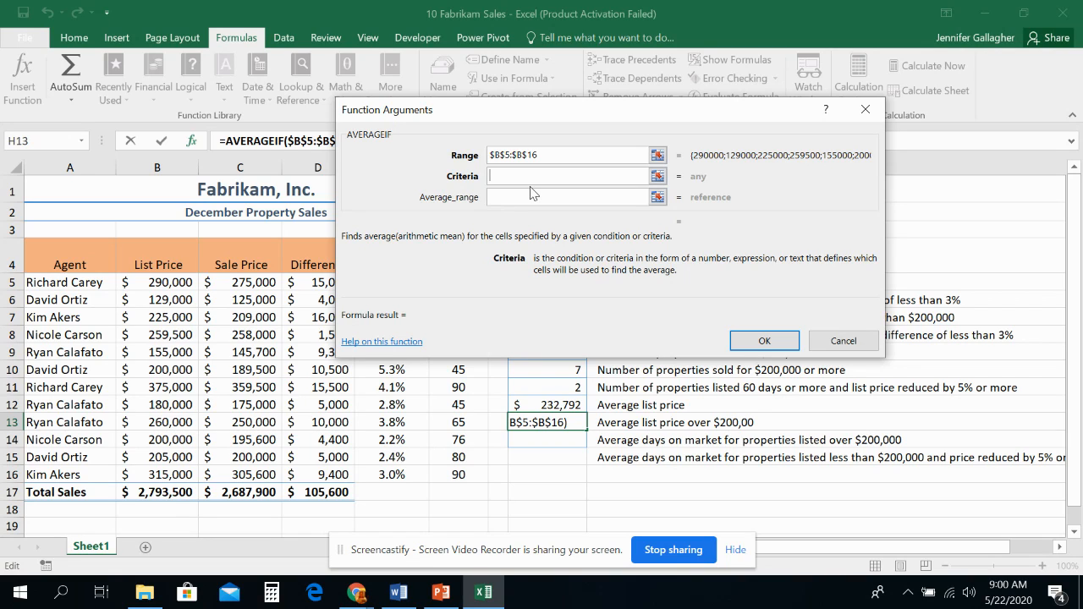
{"action": "type", "text": "\""}
{"action": "key", "text": "BackSpace"}
{"action": "type", "text": ">20"}
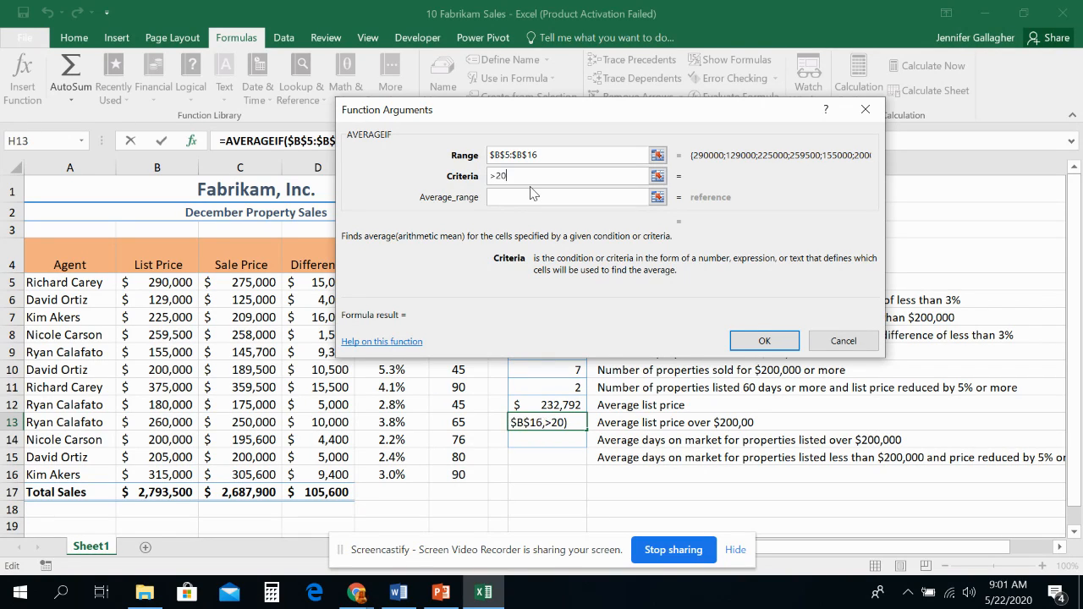
{"action": "type", "text": "0000"}
{"action": "left_click", "coordinate": [537, 198]}
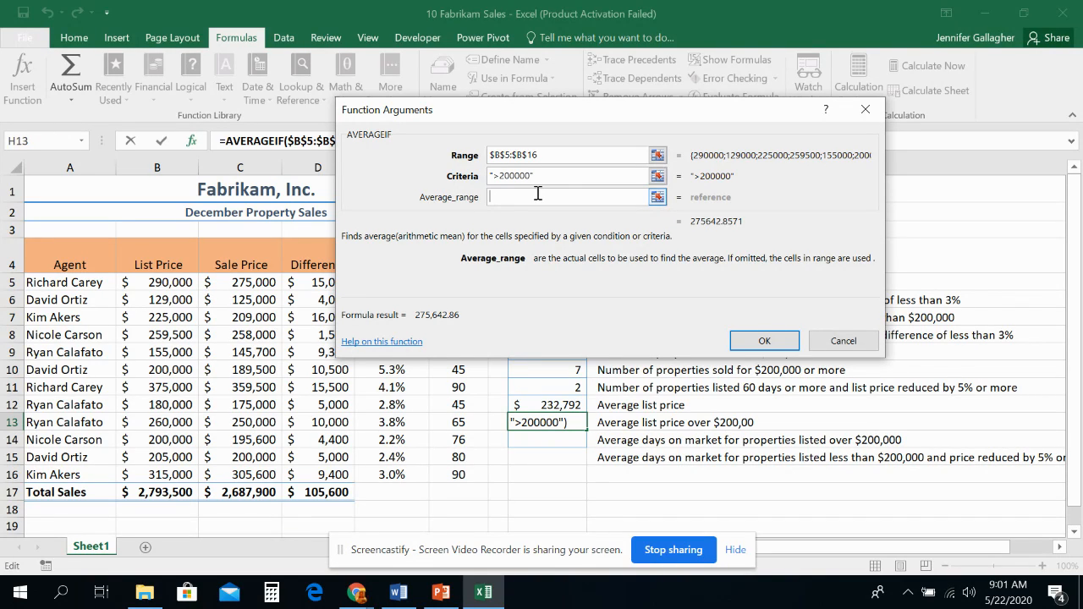
{"action": "left_click", "coordinate": [764, 340]}
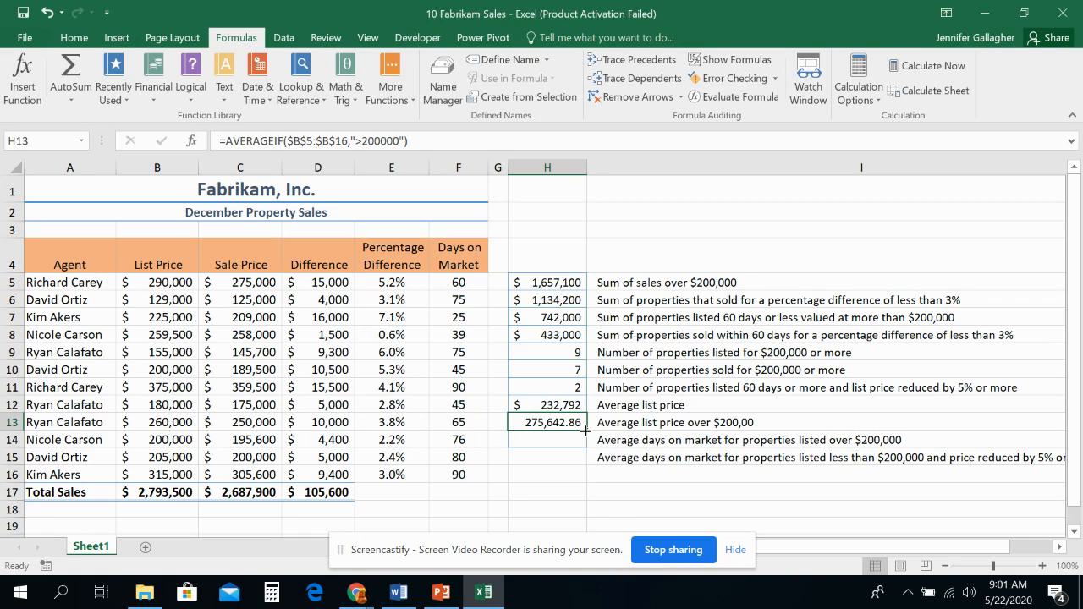
{"action": "left_click", "coordinate": [552, 400]}
{"action": "left_click", "coordinate": [563, 421]}
{"action": "left_click", "coordinate": [560, 404]}
{"action": "left_click", "coordinate": [572, 423]}
Step: Insert an AVERAGEIF function in H14 with the list prices B5:B16 as its range
{"action": "left_click", "coordinate": [578, 439]}
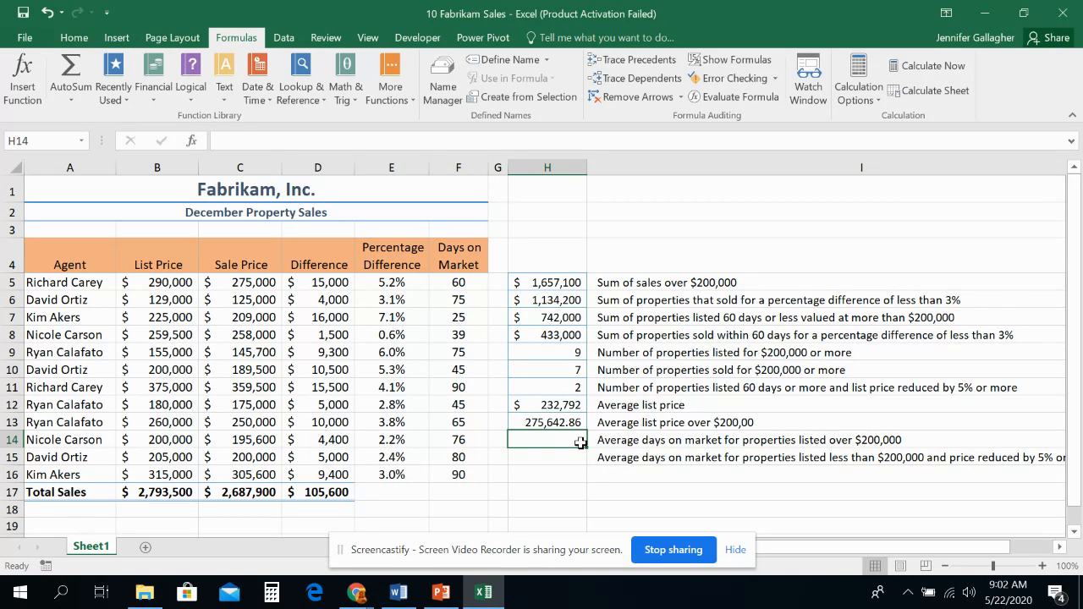
{"action": "left_click", "coordinate": [191, 142]}
{"action": "type", "text": "averagif"}
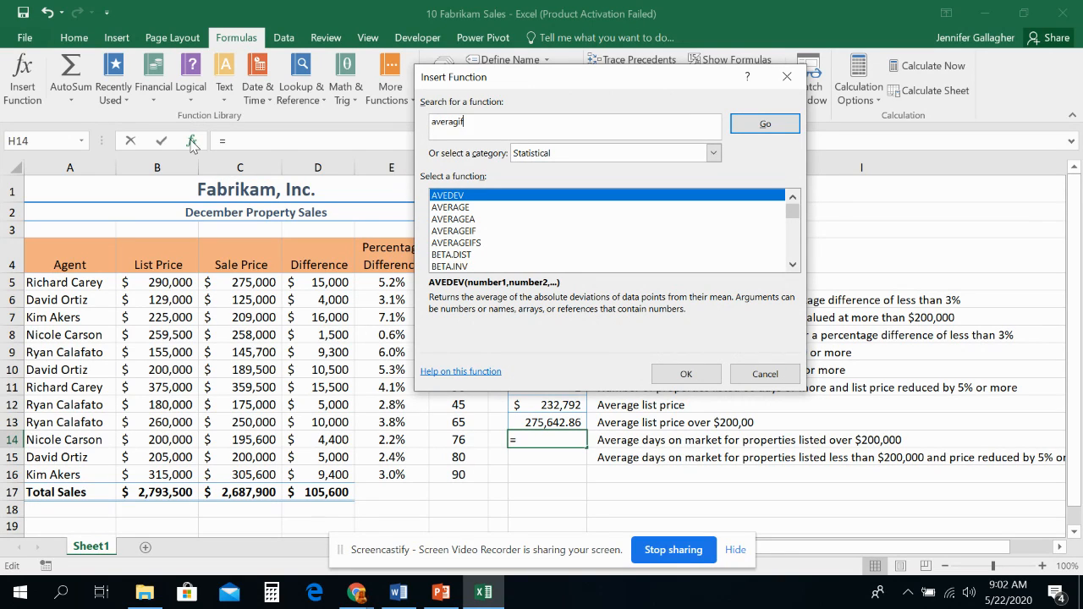
{"action": "key", "text": "Return"}
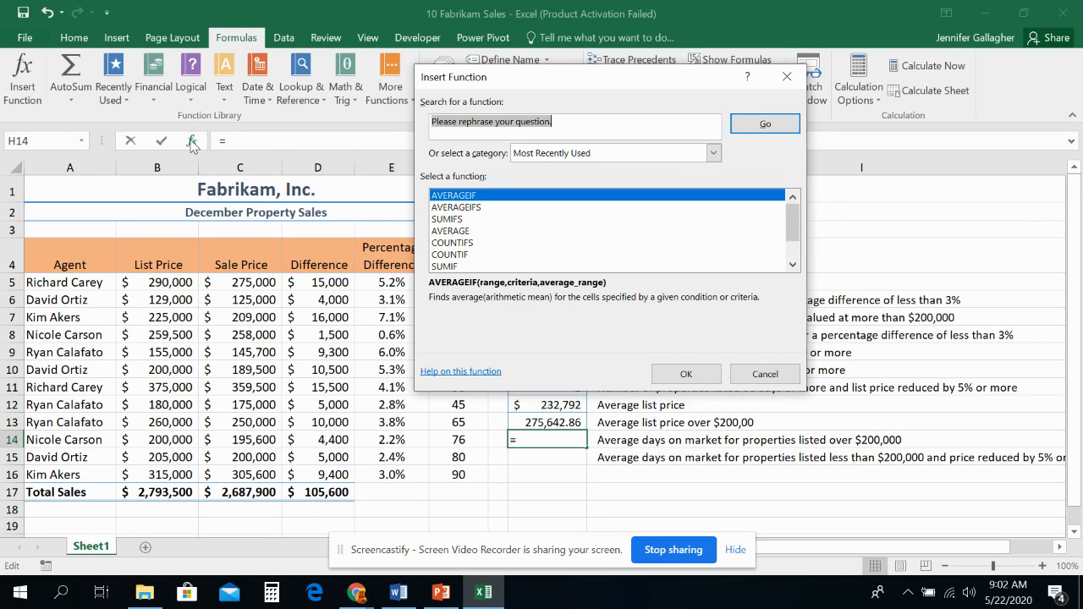
{"action": "left_click", "coordinate": [484, 198]}
{"action": "left_click", "coordinate": [688, 374]}
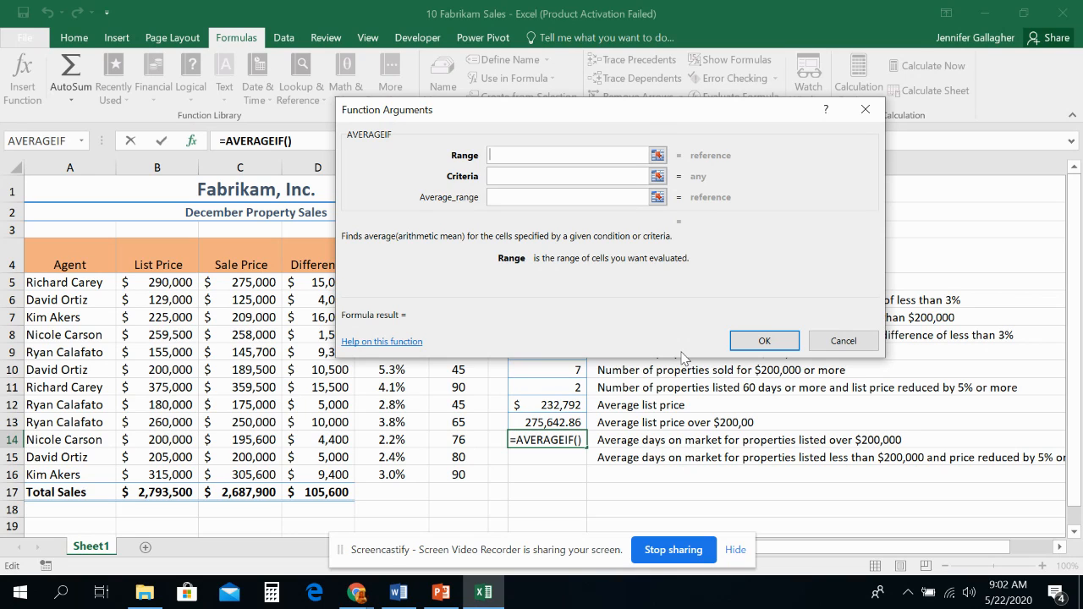
{"action": "left_click_drag", "start_coordinate": [161, 285], "coordinate": [182, 471]}
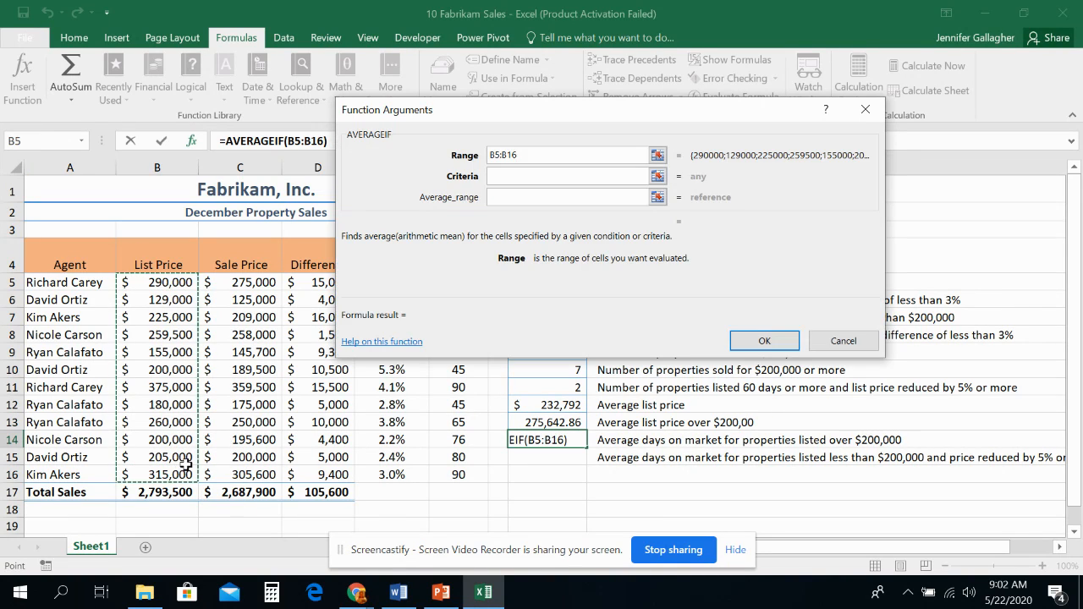
Step: Set the AVERAGEIF criteria to >200000 and the average range to the days on market in F5:F16
{"action": "left_click", "coordinate": [536, 175]}
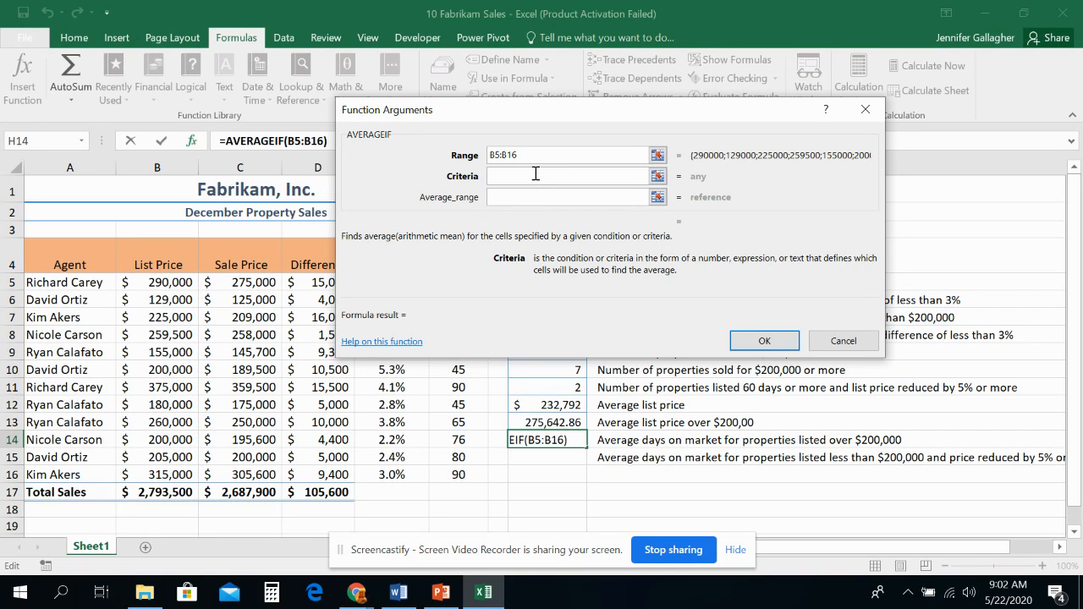
{"action": "type", "text": ">200000"}
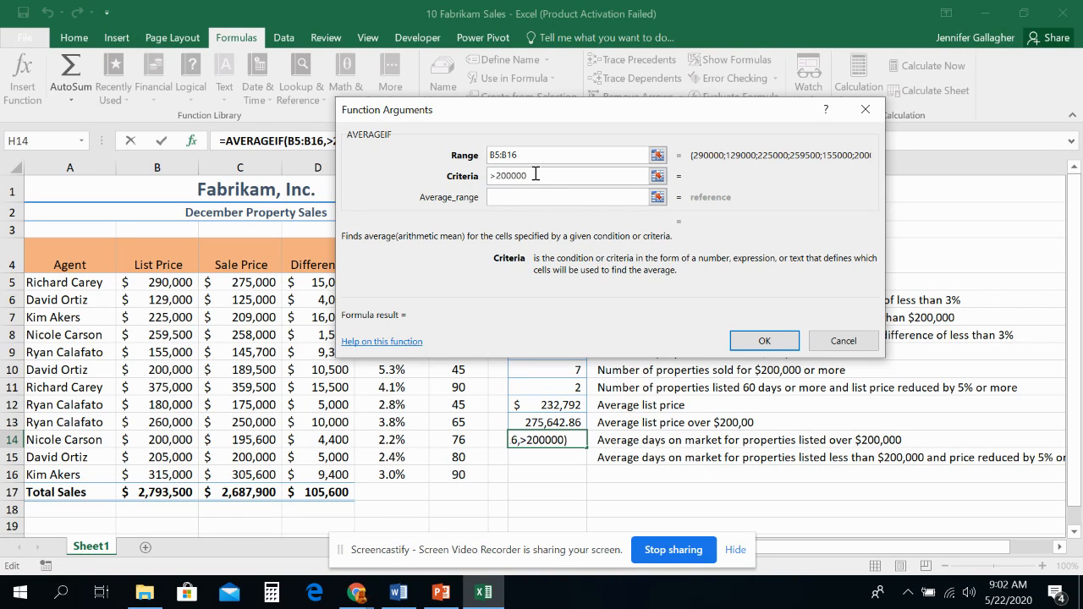
{"action": "left_click", "coordinate": [538, 196]}
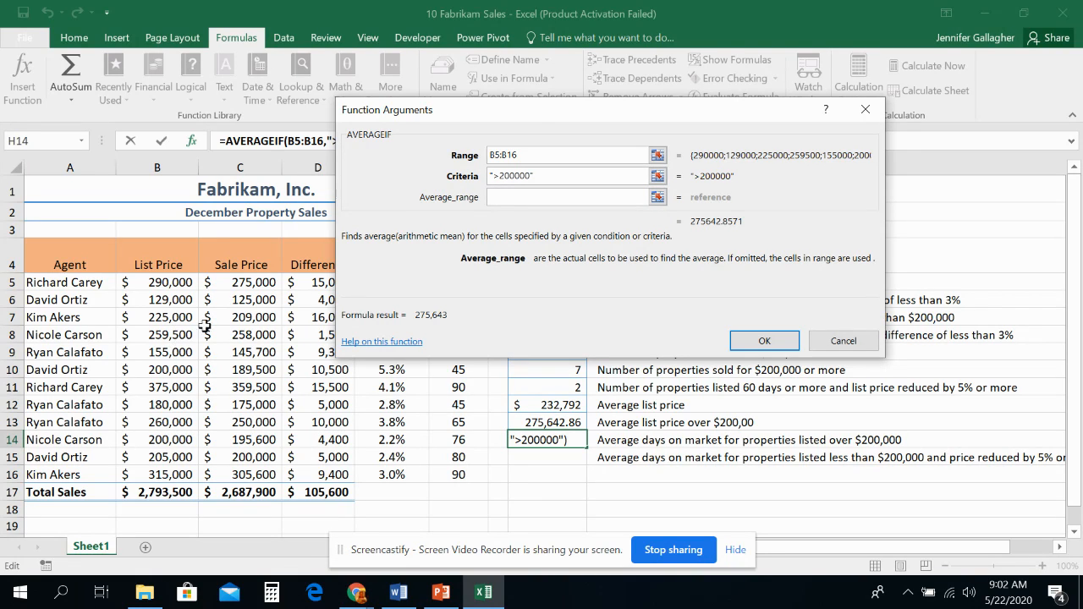
{"action": "left_click_drag", "start_coordinate": [529, 108], "coordinate": [709, 223]}
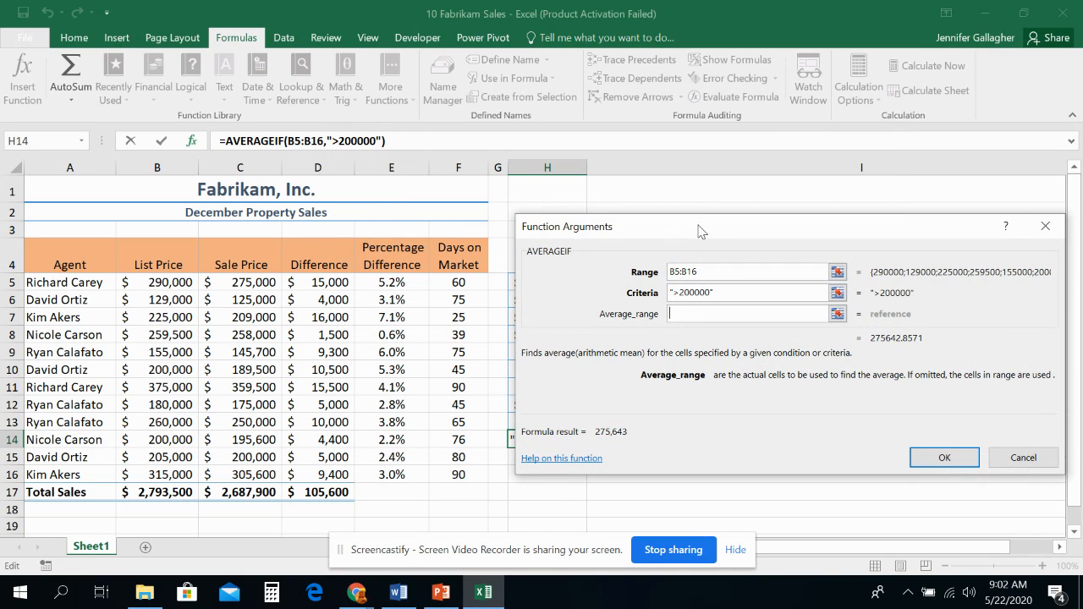
{"action": "left_click_drag", "start_coordinate": [474, 282], "coordinate": [460, 475]}
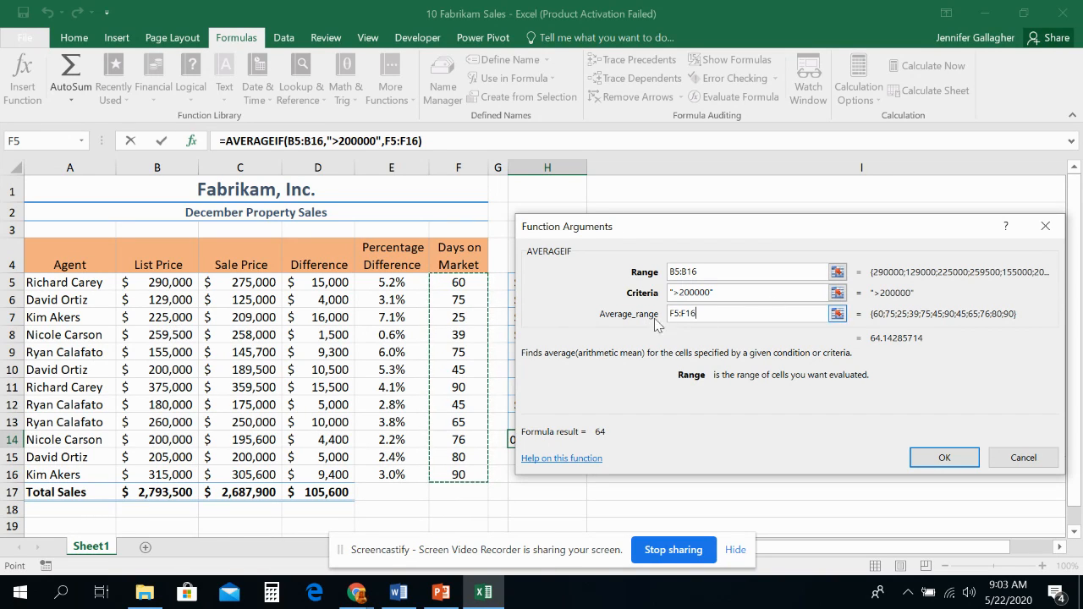
Step: Try >=200000 as the AVERAGEIF criteria and restore it to >200000
{"action": "left_click_drag", "start_coordinate": [692, 237], "coordinate": [721, 448]}
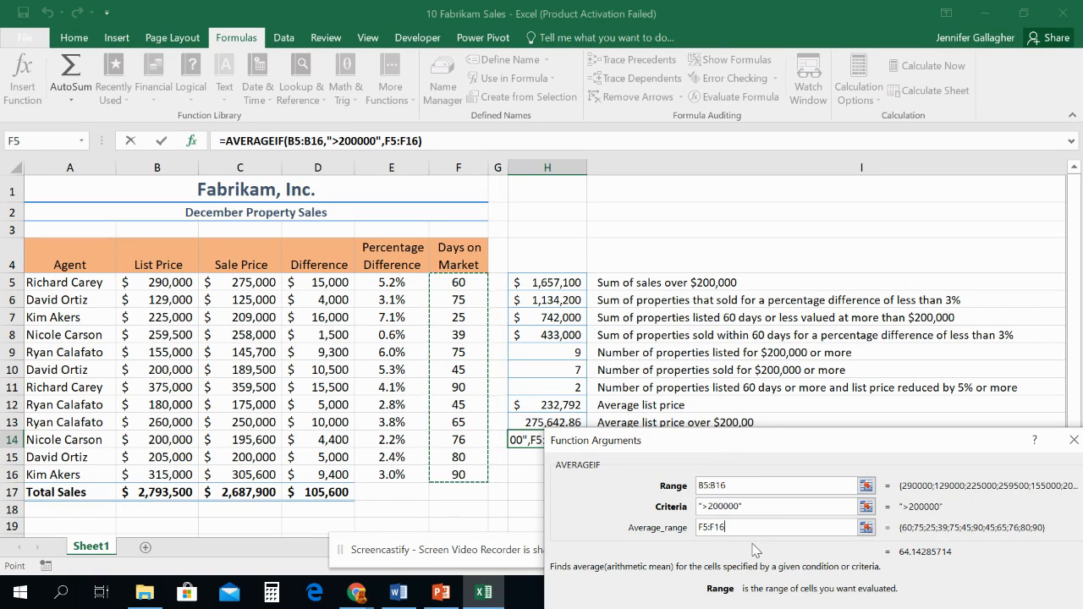
{"action": "left_click_drag", "start_coordinate": [753, 441], "coordinate": [679, 182]}
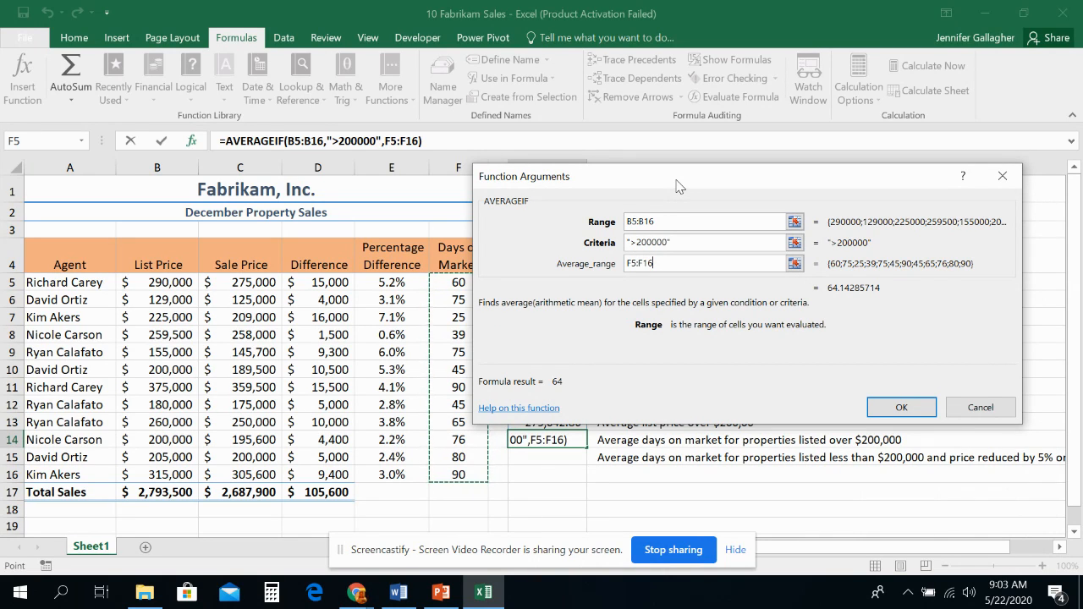
{"action": "left_click", "coordinate": [641, 244]}
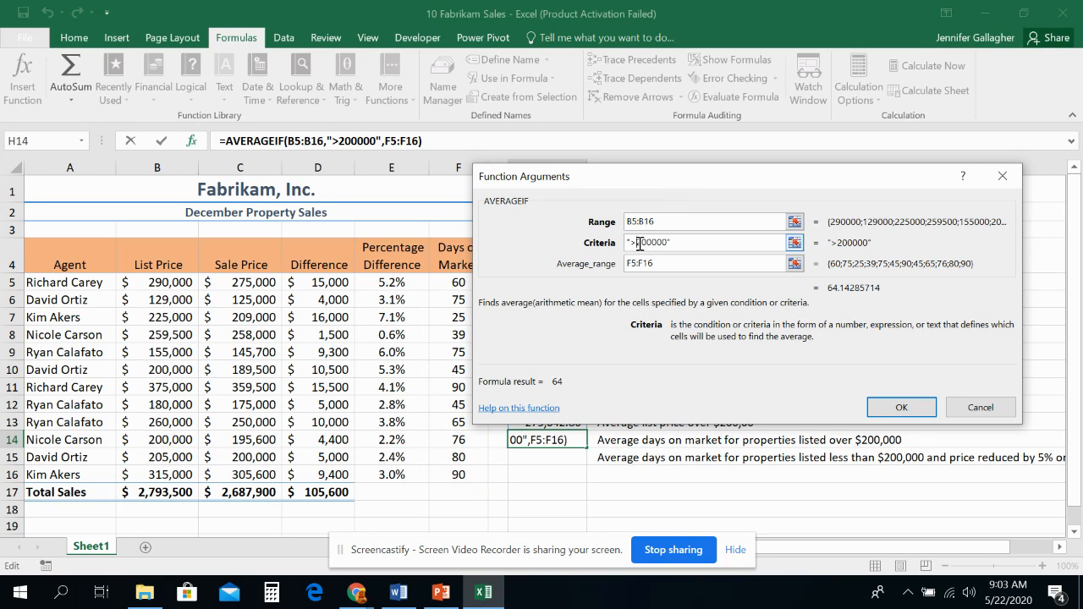
{"action": "type", "text": "="}
{"action": "left_click", "coordinate": [683, 263]}
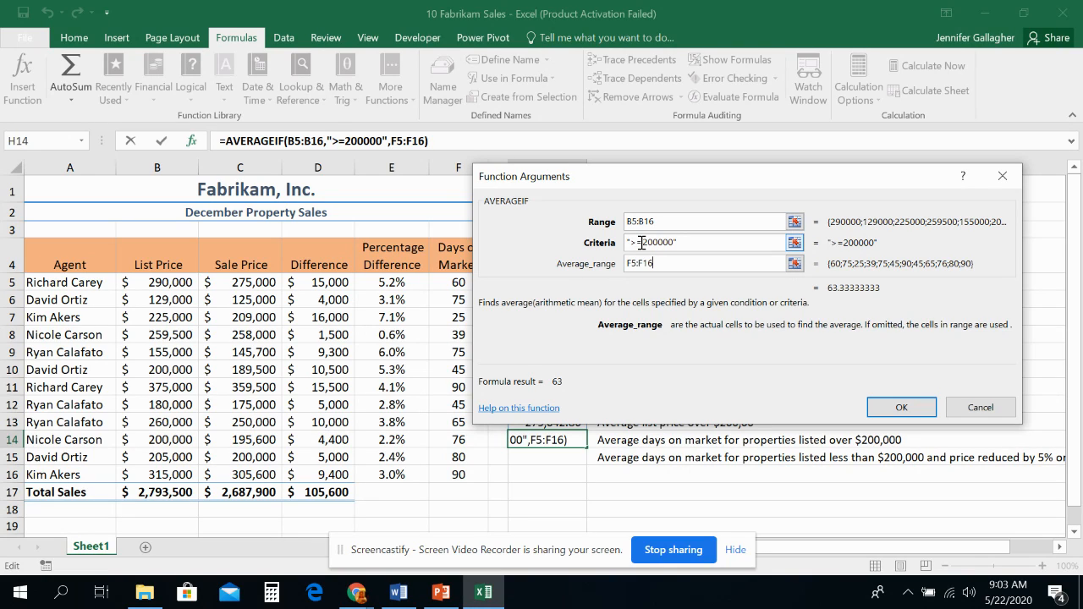
{"action": "left_click", "coordinate": [648, 244]}
{"action": "key", "text": "BackSpace"}
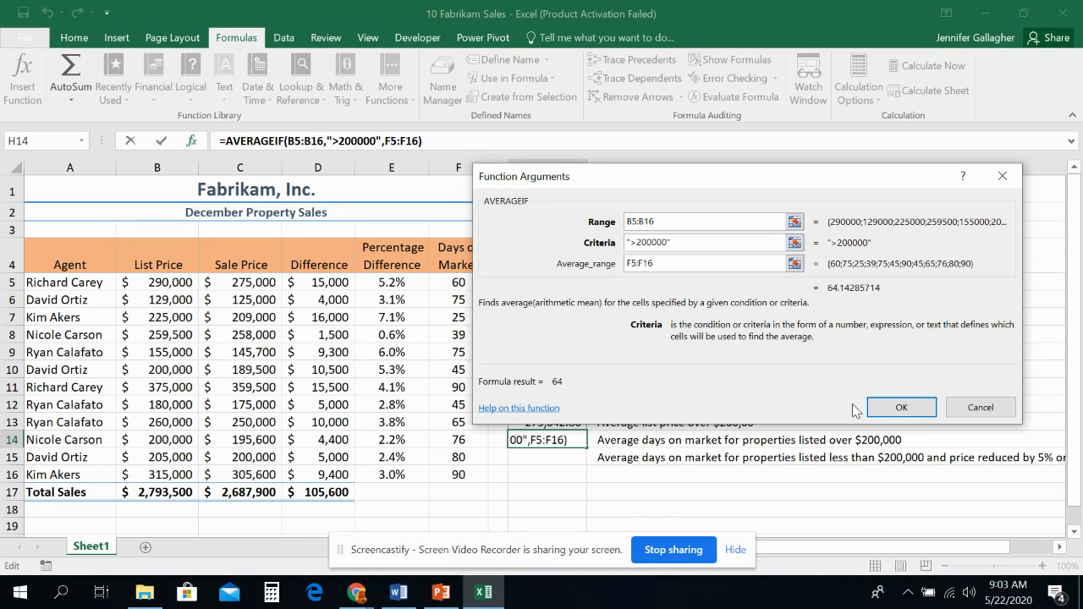
Step: Accept the AVERAGEIF arguments to enter the formula in H14
{"action": "left_click", "coordinate": [898, 411]}
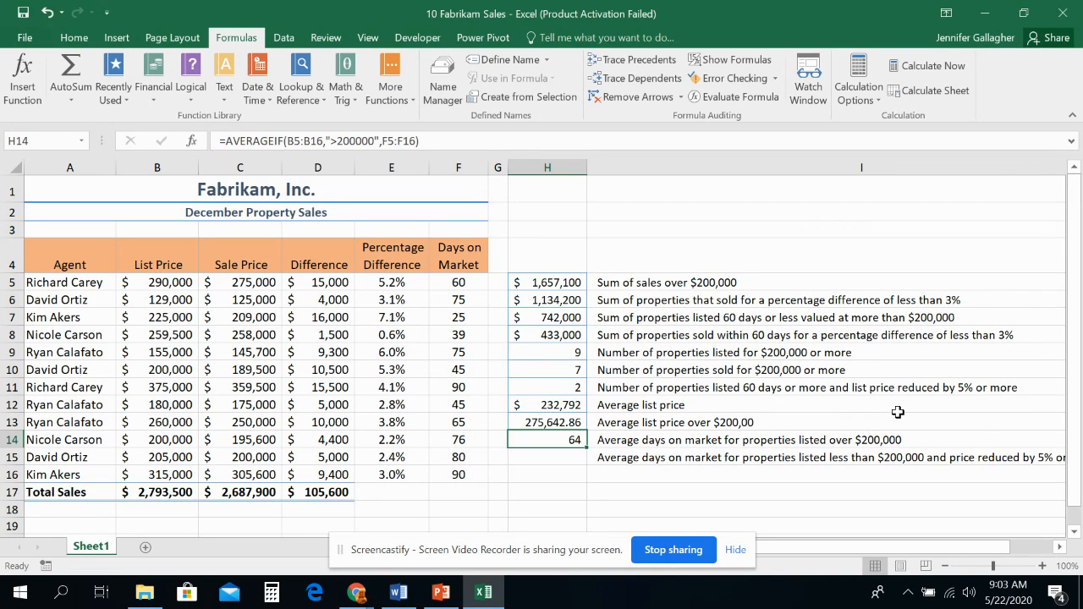
Step: Move the label about properties listed less than $200,000 and reduced by 5% or less from I15 down to I16
{"action": "left_click", "coordinate": [675, 458]}
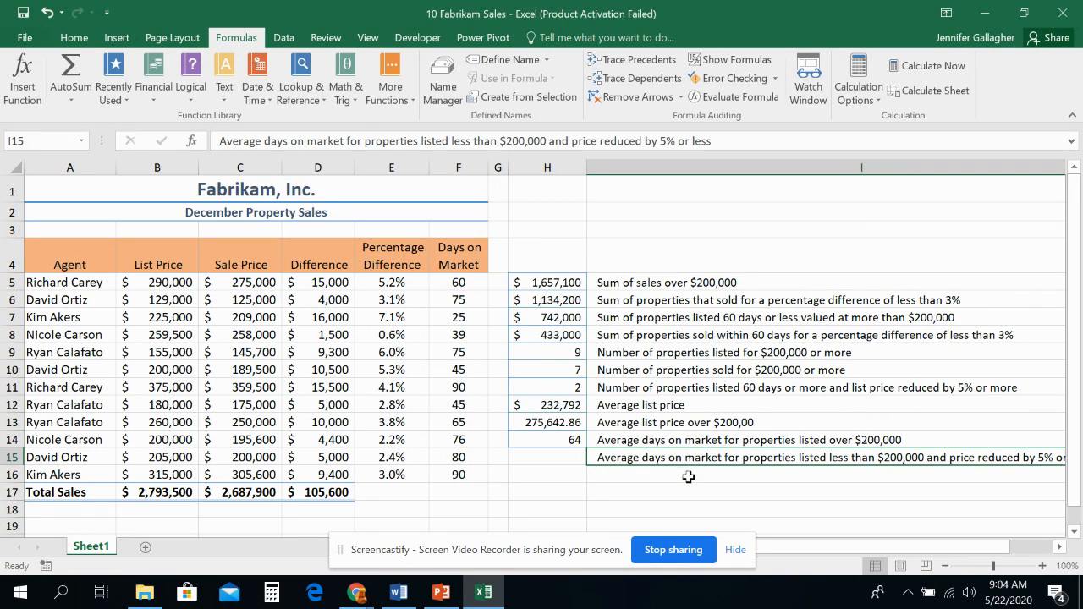
{"action": "key", "text": "ctrl+c"}
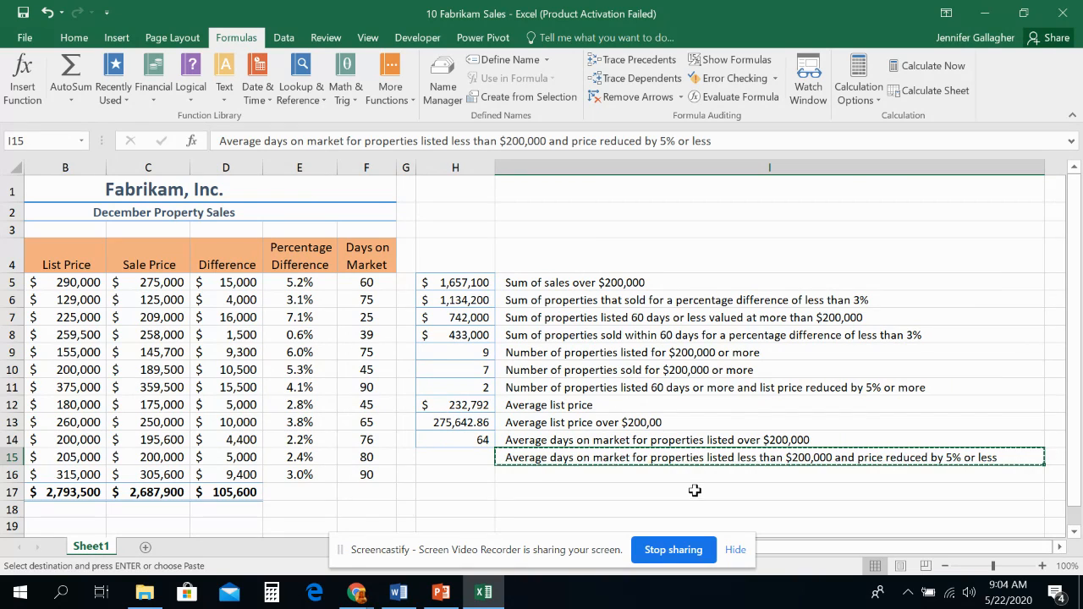
{"action": "left_click", "coordinate": [674, 479]}
{"action": "key", "text": "Return"}
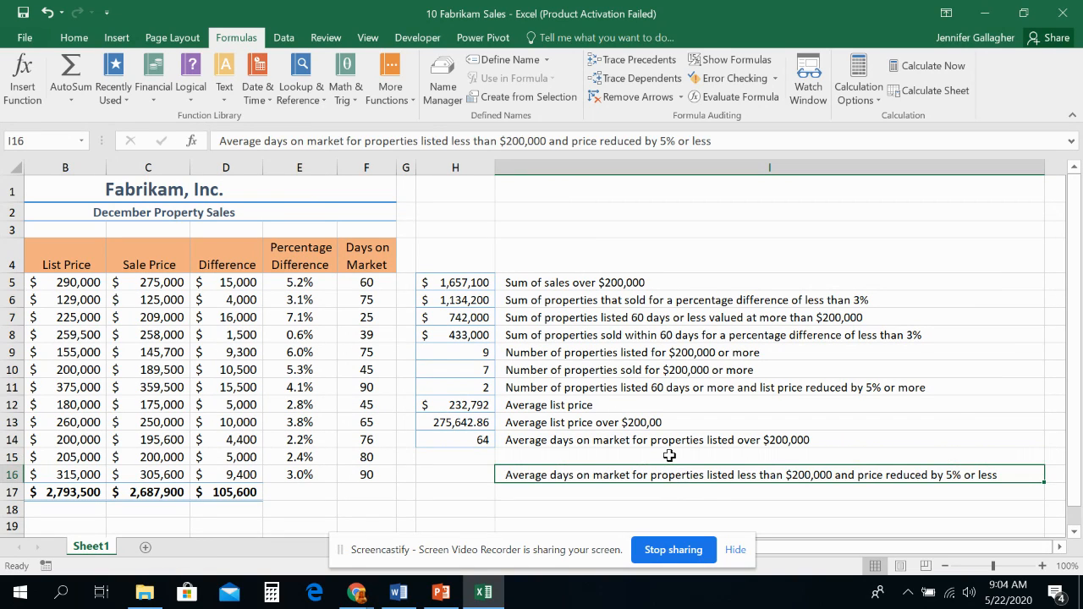
Step: Copy the label "Average days on market for properties listed over $200,000" from I14 into I15 and reselect I14
{"action": "left_click", "coordinate": [670, 458]}
{"action": "left_click", "coordinate": [670, 441]}
{"action": "key", "text": "ctrl+c"}
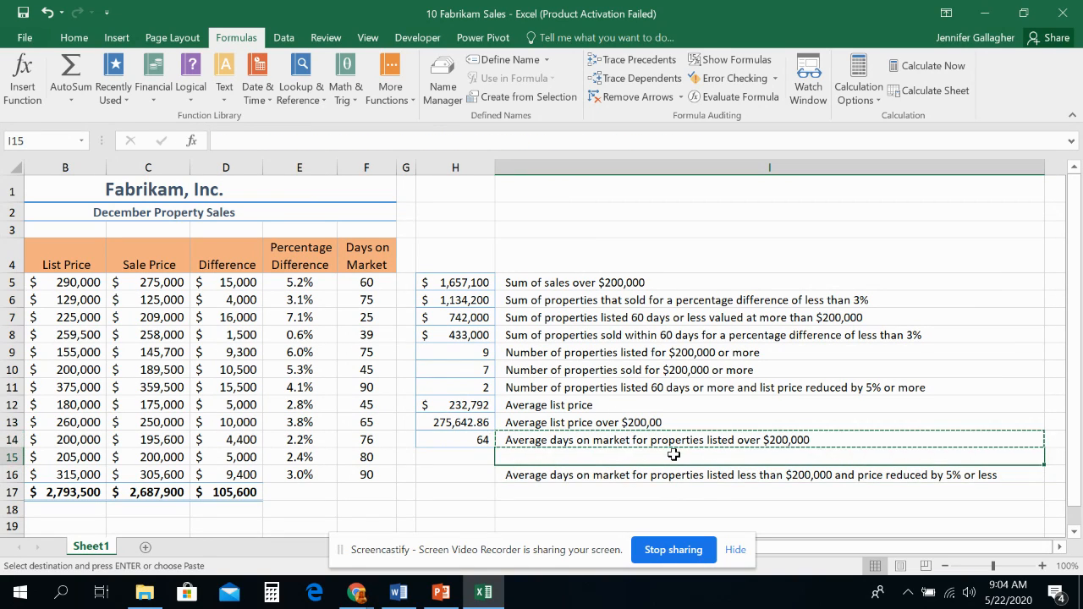
{"action": "left_click", "coordinate": [672, 458]}
{"action": "key", "text": "ctrl+v"}
{"action": "left_click", "coordinate": [731, 442]}
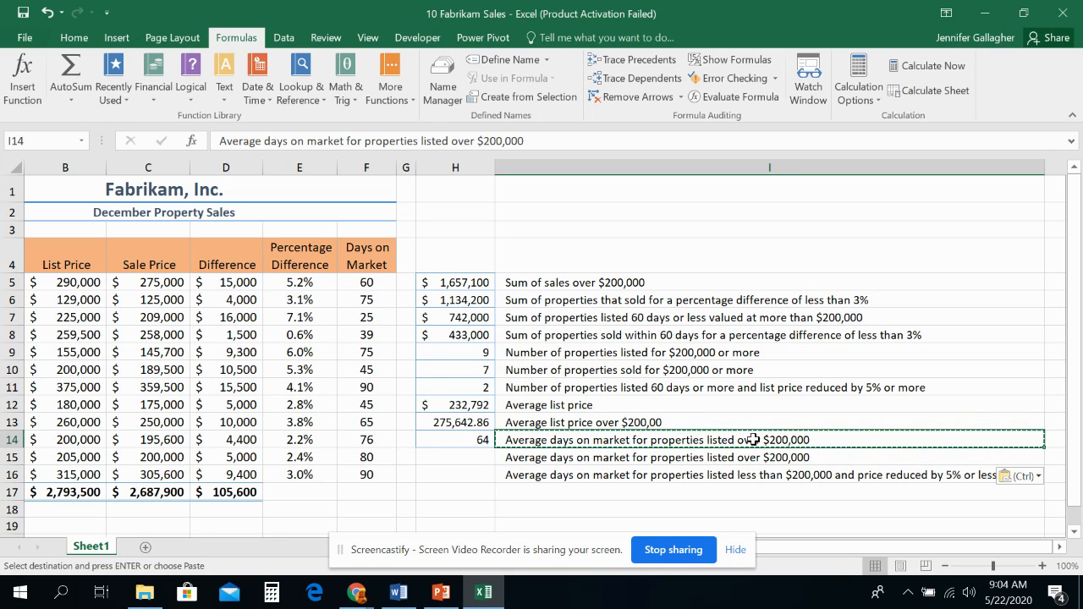
Step: Reword the label in I15 to "Average days on market for properties listed $200,000 or more"
{"action": "double_click", "coordinate": [767, 458]}
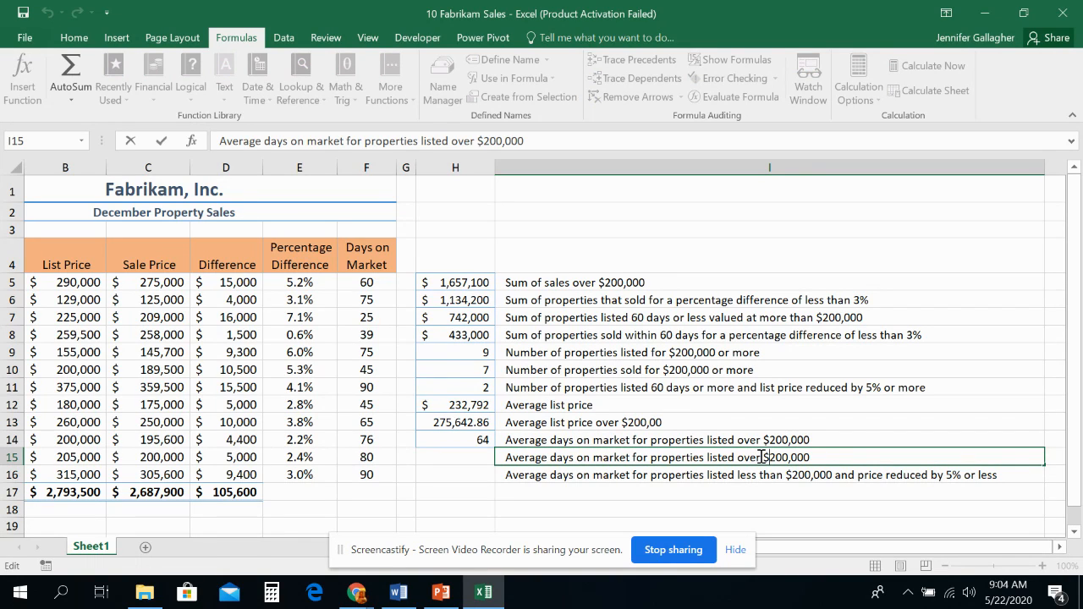
{"action": "left_click", "coordinate": [480, 280]}
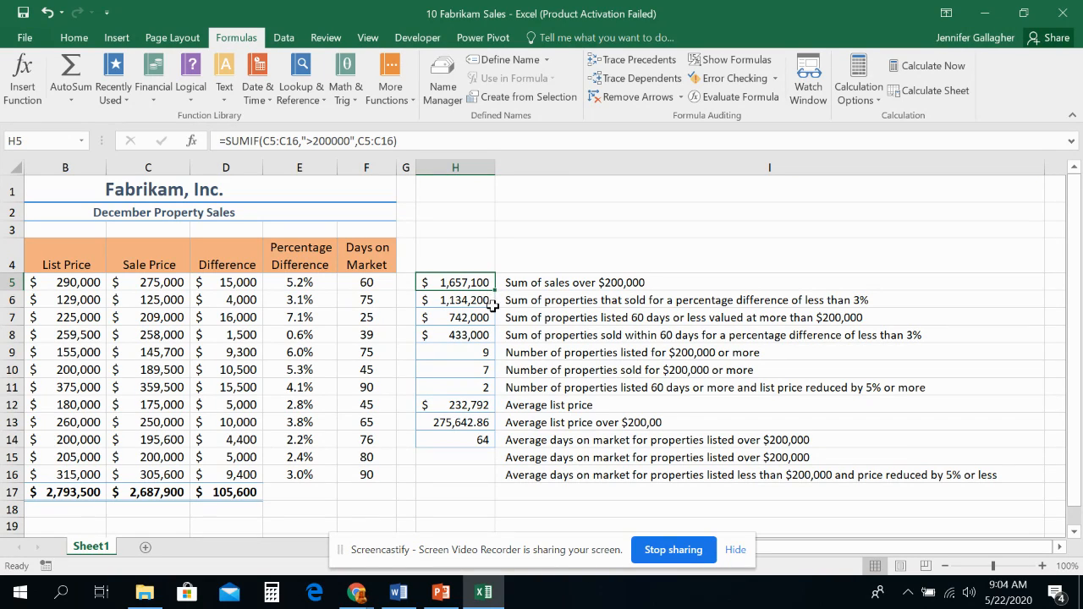
{"action": "left_click", "coordinate": [492, 317]}
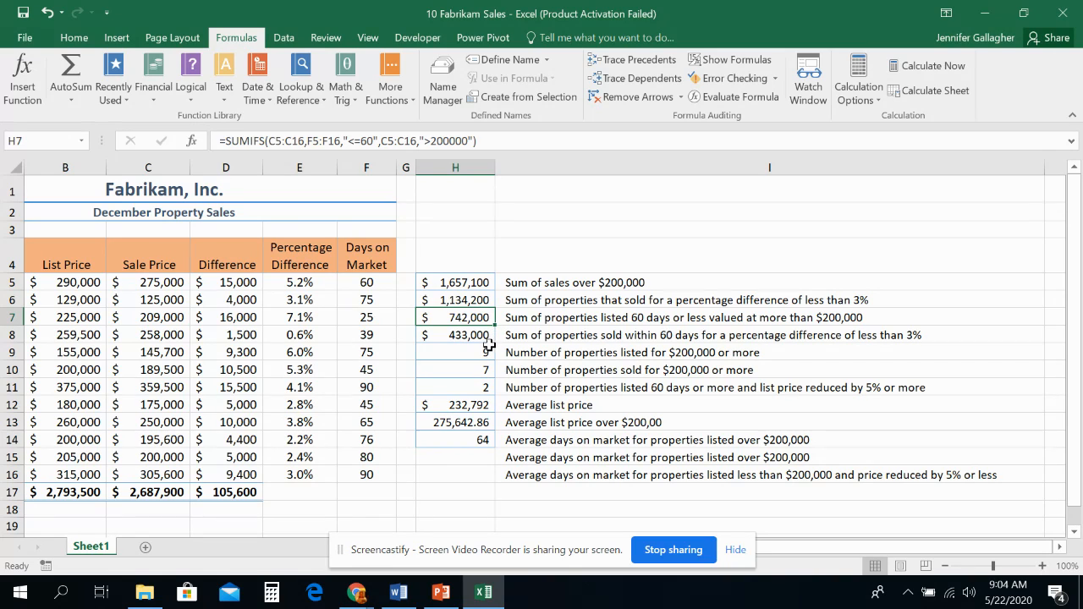
{"action": "left_click", "coordinate": [822, 456]}
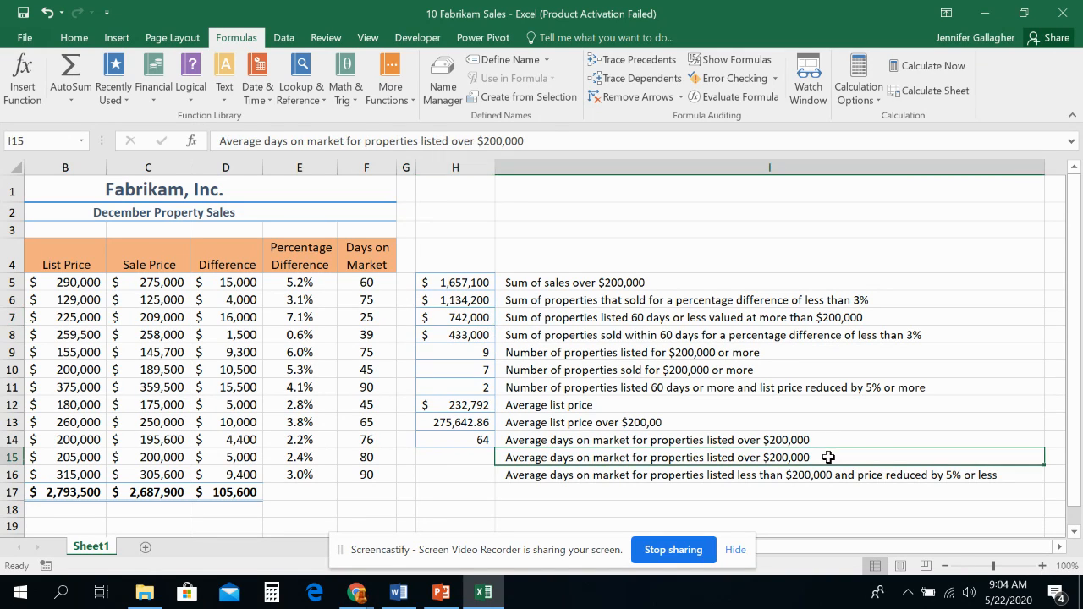
{"action": "double_click", "coordinate": [760, 457]}
{"action": "key", "text": "BackSpace"}
{"action": "key", "text": "BackSpace"}
{"action": "key", "text": "BackSpace"}
{"action": "key", "text": "BackSpace"}
{"action": "key", "text": "BackSpace"}
{"action": "type", "text": "or more"}
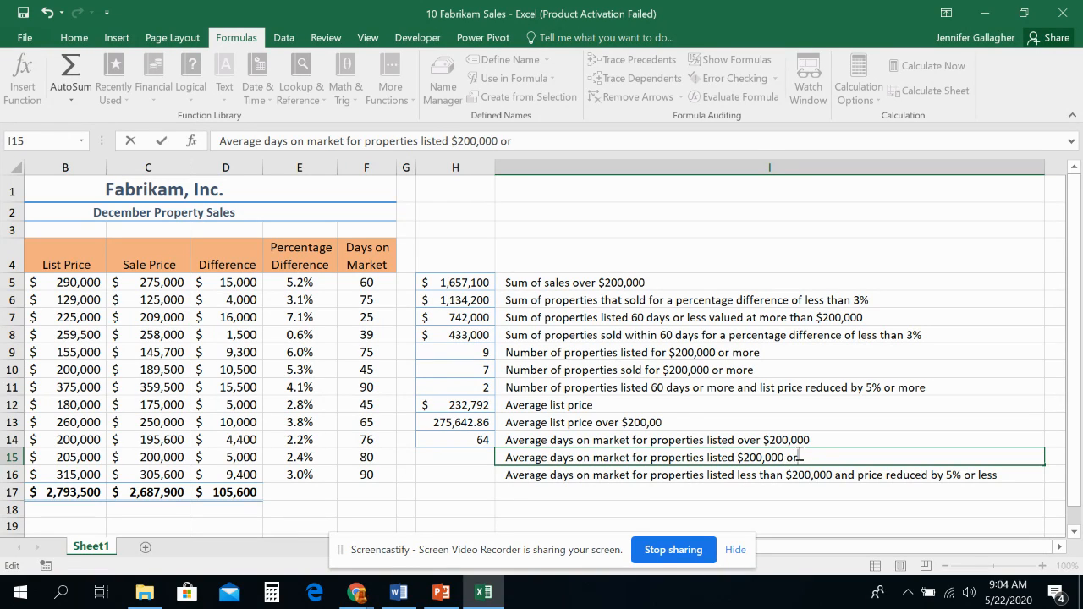
Step: Enter an AVERAGEIF formula in H15 with range C5:C16, criteria >=200000 and average range F5:F16
{"action": "left_click", "coordinate": [441, 459]}
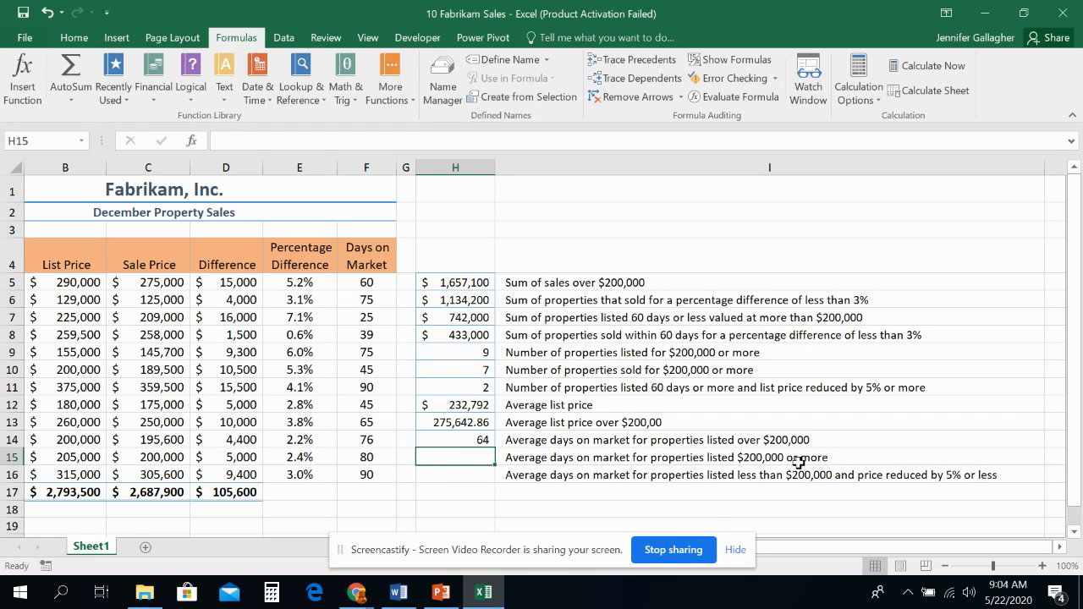
{"action": "left_click", "coordinate": [193, 141]}
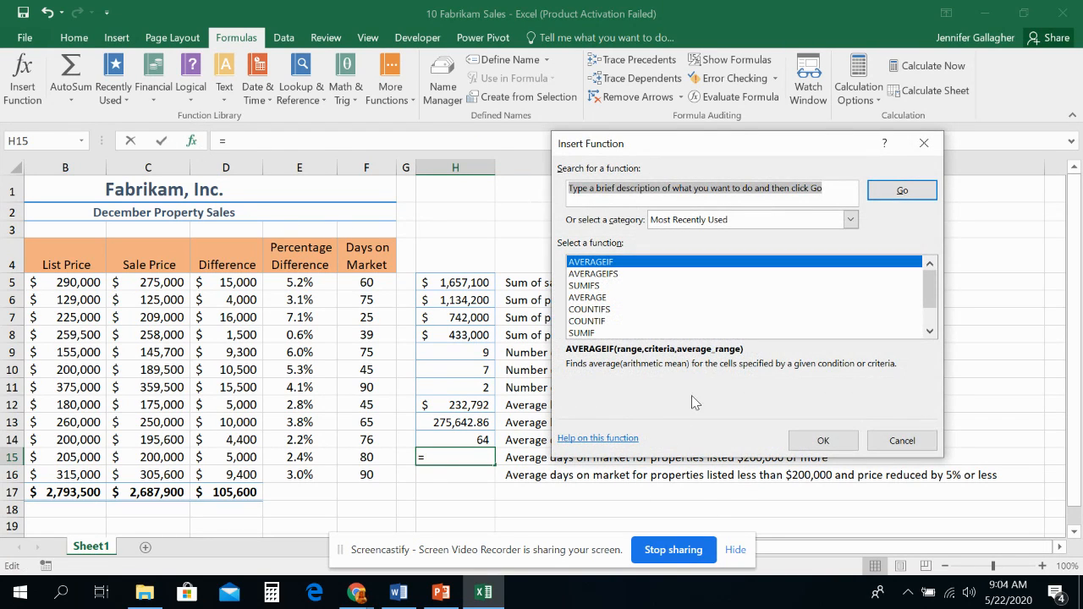
{"action": "left_click", "coordinate": [824, 440]}
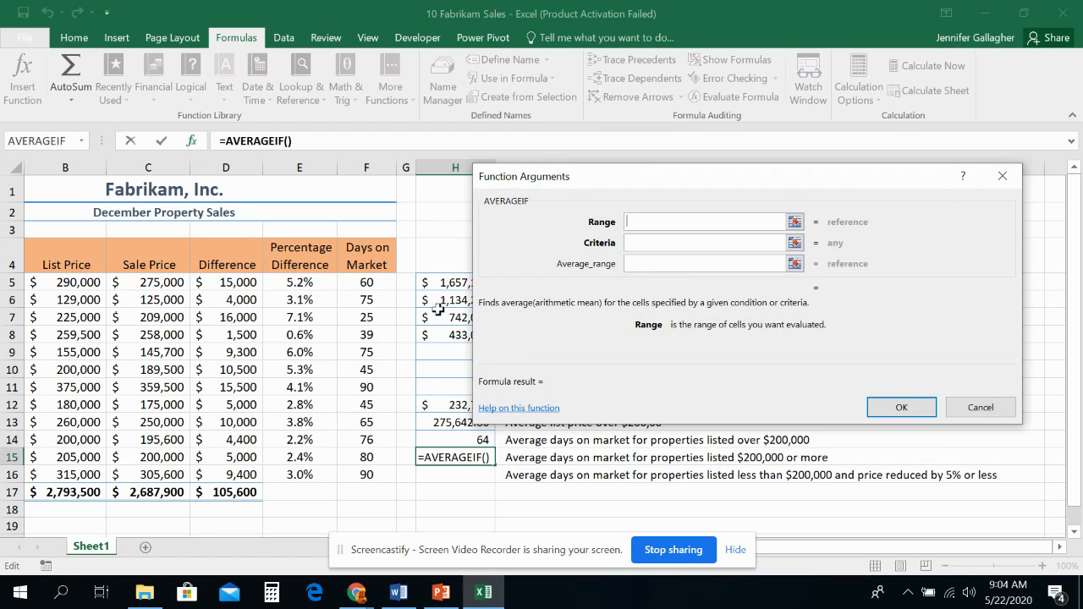
{"action": "left_click_drag", "start_coordinate": [152, 285], "coordinate": [165, 475]}
{"action": "left_click", "coordinate": [649, 240]}
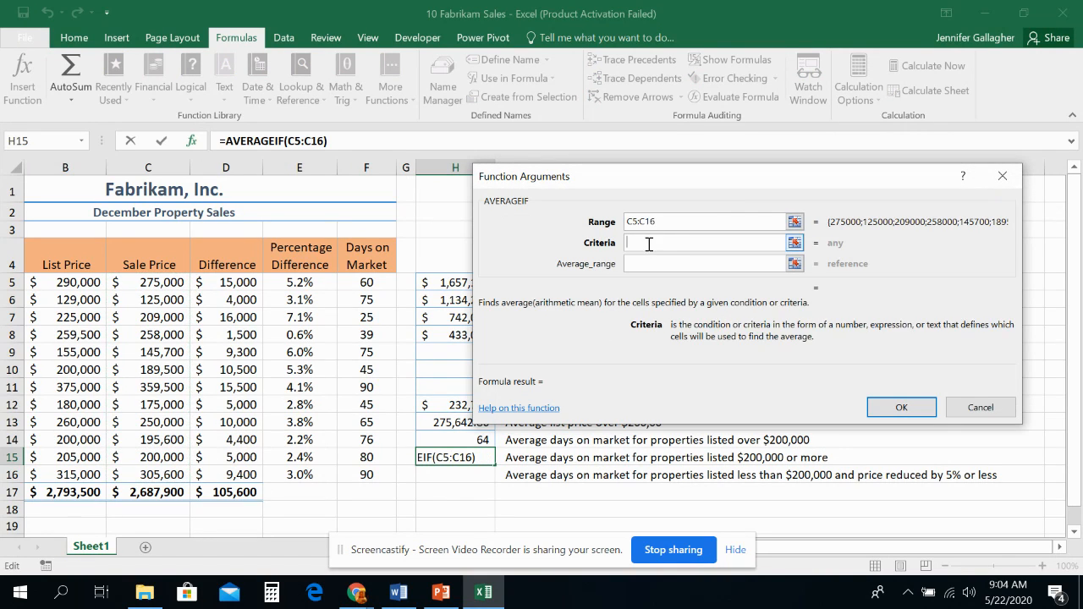
{"action": "type", "text": ">="}
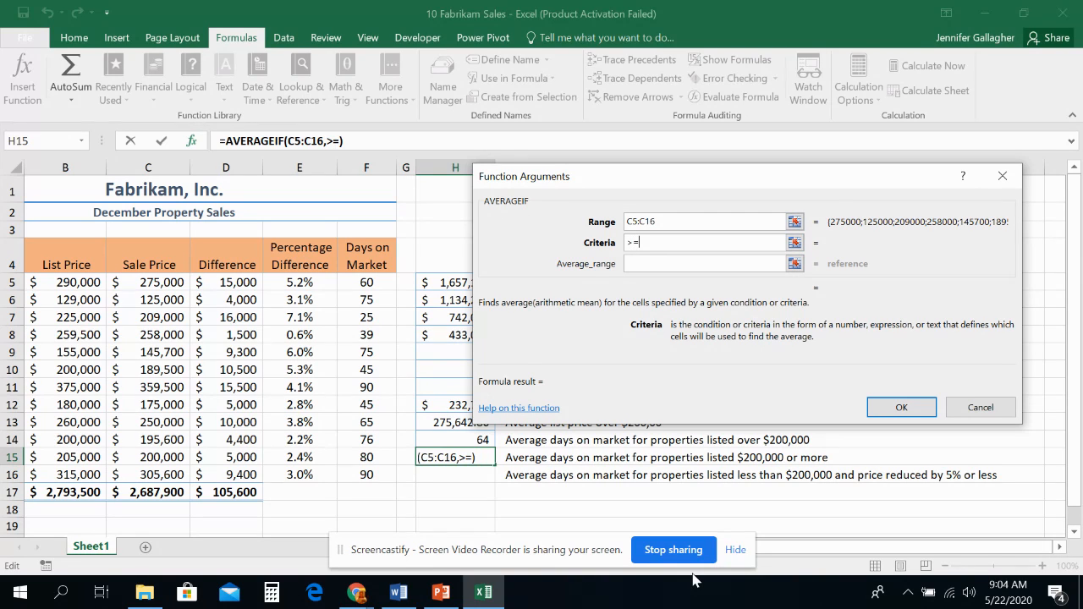
{"action": "type", "text": "200000"}
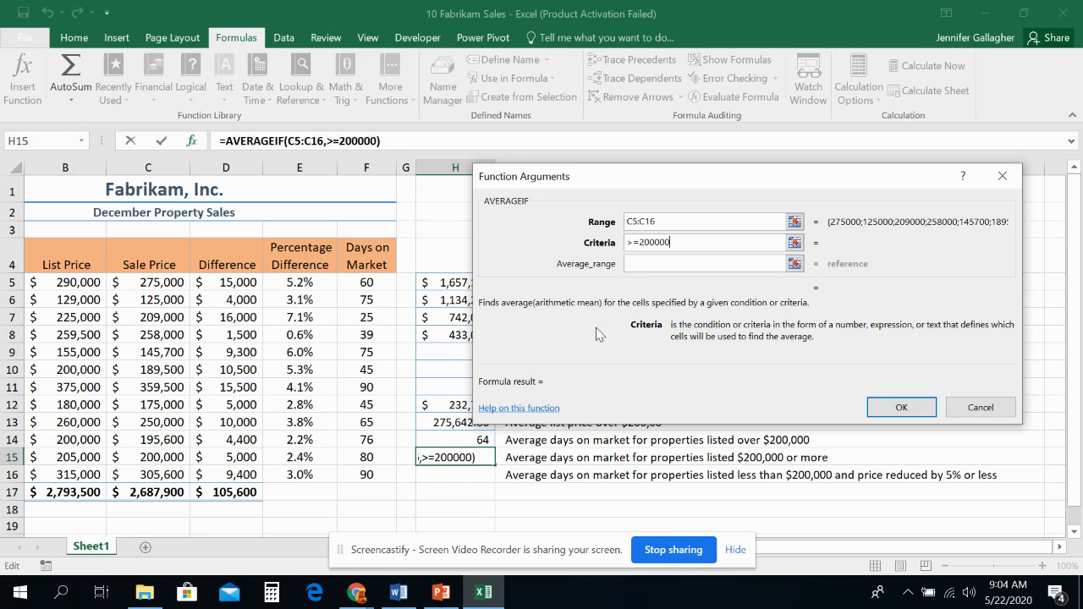
{"action": "left_click", "coordinate": [672, 263]}
{"action": "left_click_drag", "start_coordinate": [360, 282], "coordinate": [390, 475]}
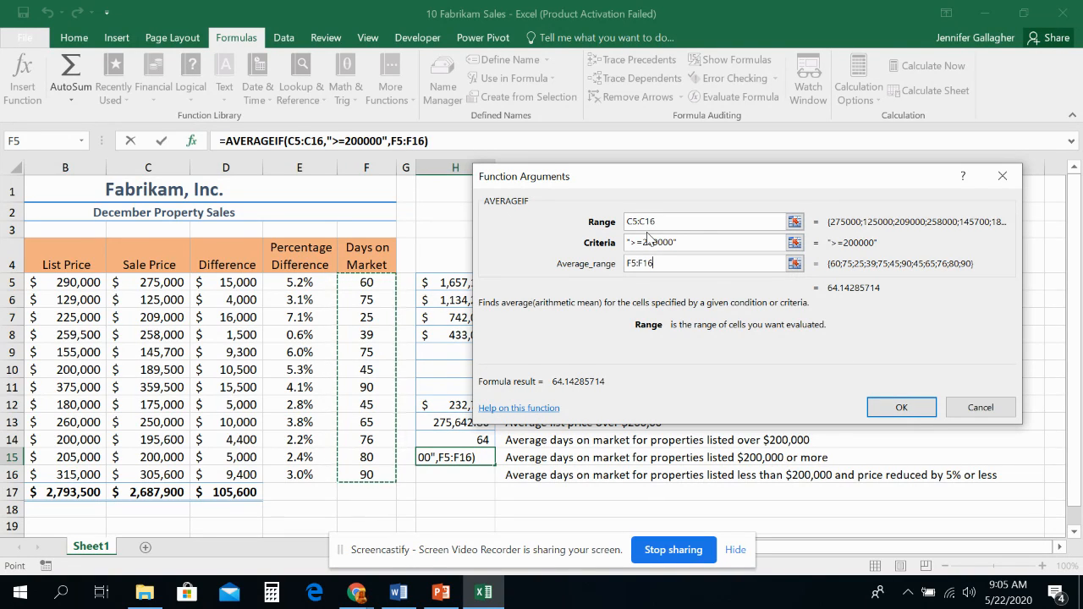
{"action": "left_click", "coordinate": [885, 409]}
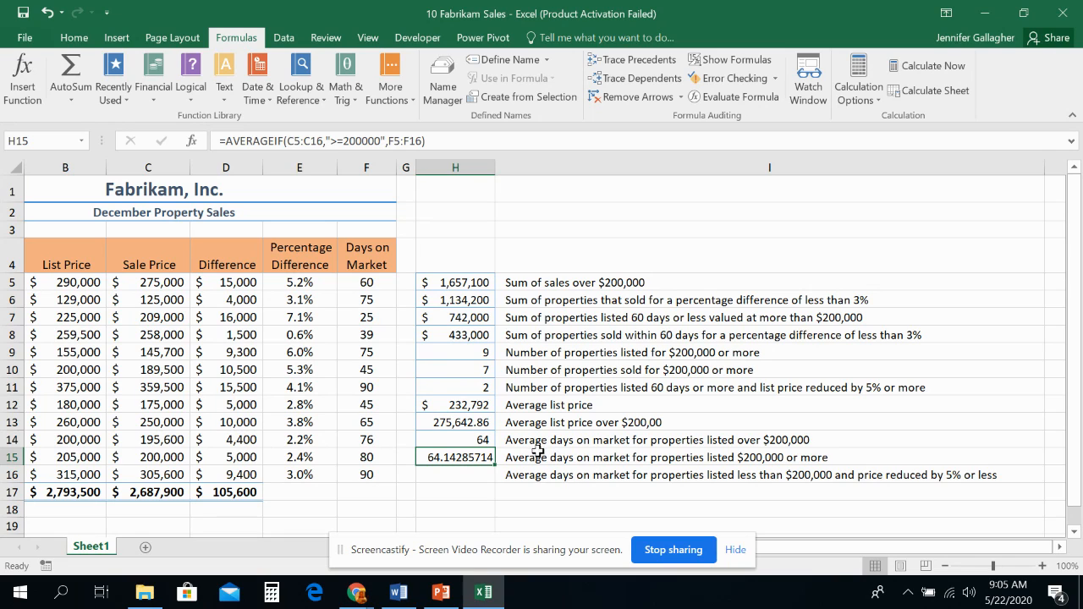
Step: Change the range of the AVERAGEIF formula in H15 to the list prices in B5:B16
{"action": "left_click", "coordinate": [193, 143]}
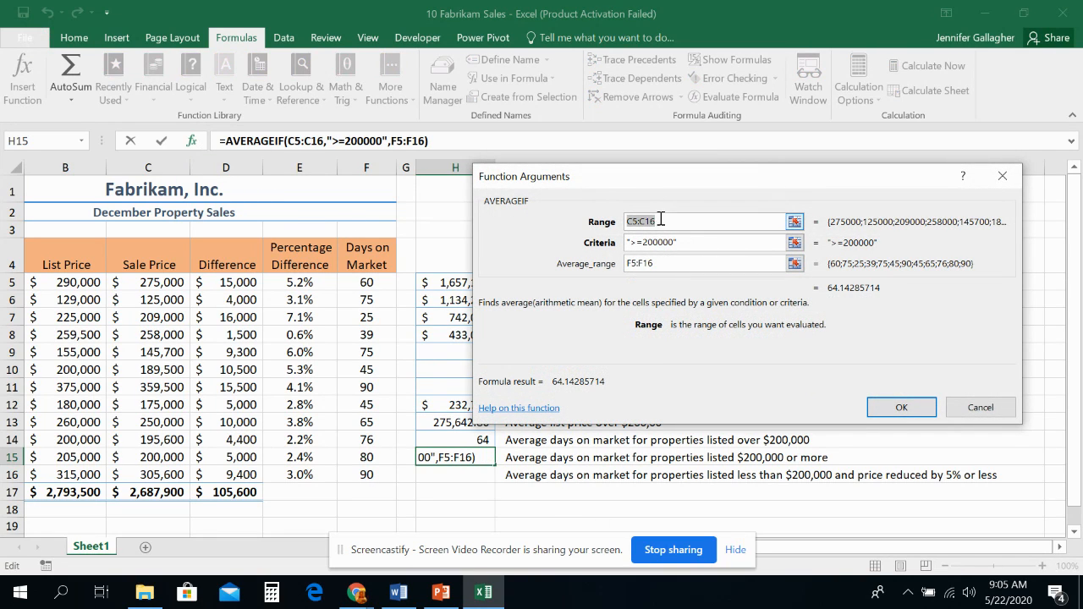
{"action": "left_click_drag", "start_coordinate": [77, 283], "coordinate": [93, 472]}
{"action": "left_click", "coordinate": [900, 406]}
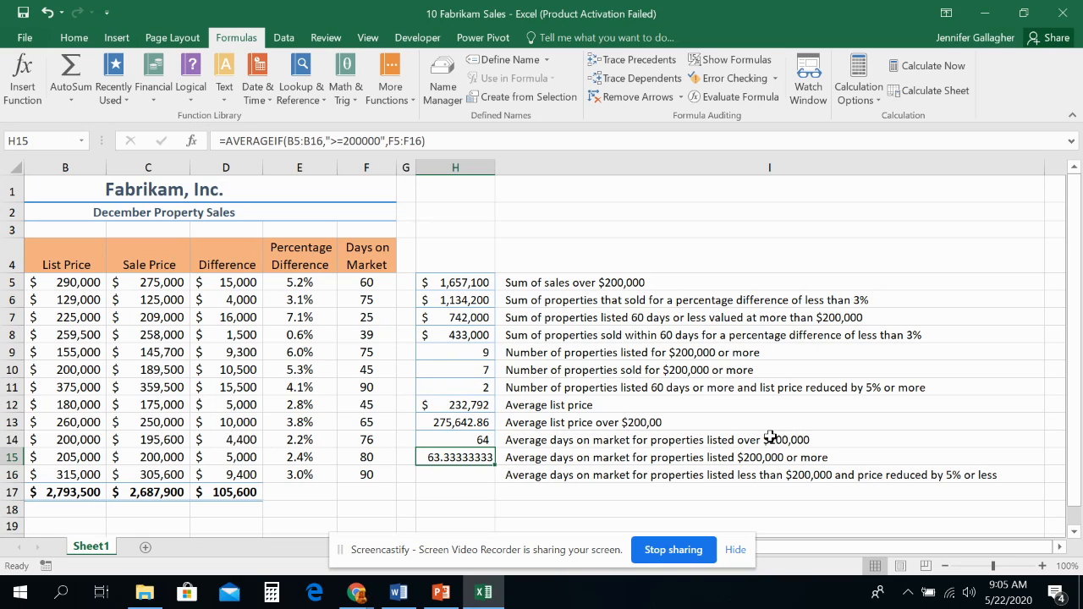
{"action": "left_click", "coordinate": [818, 441]}
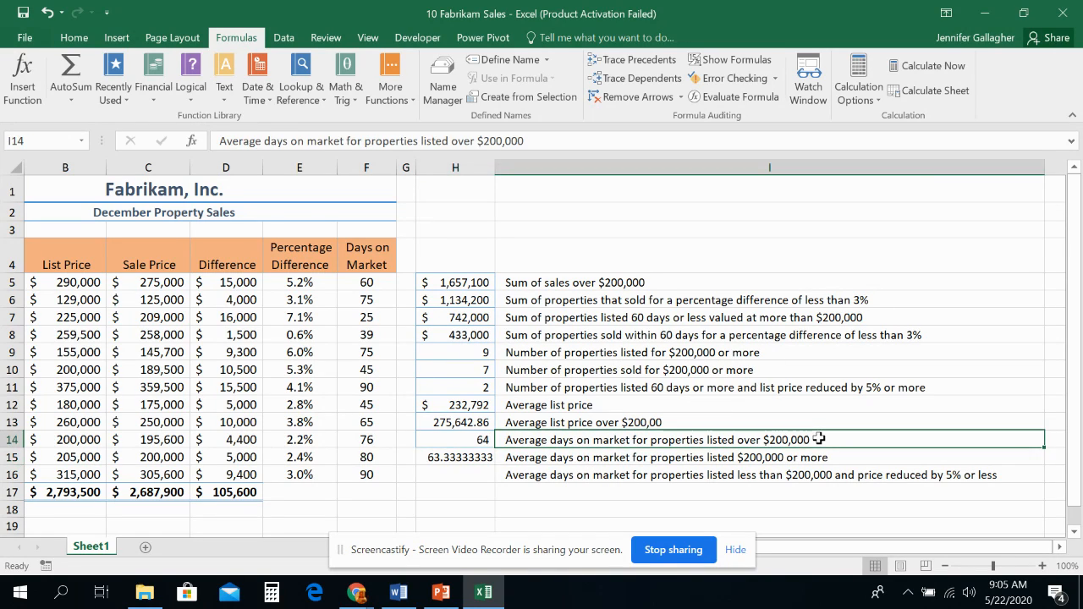
{"action": "left_click", "coordinate": [823, 457]}
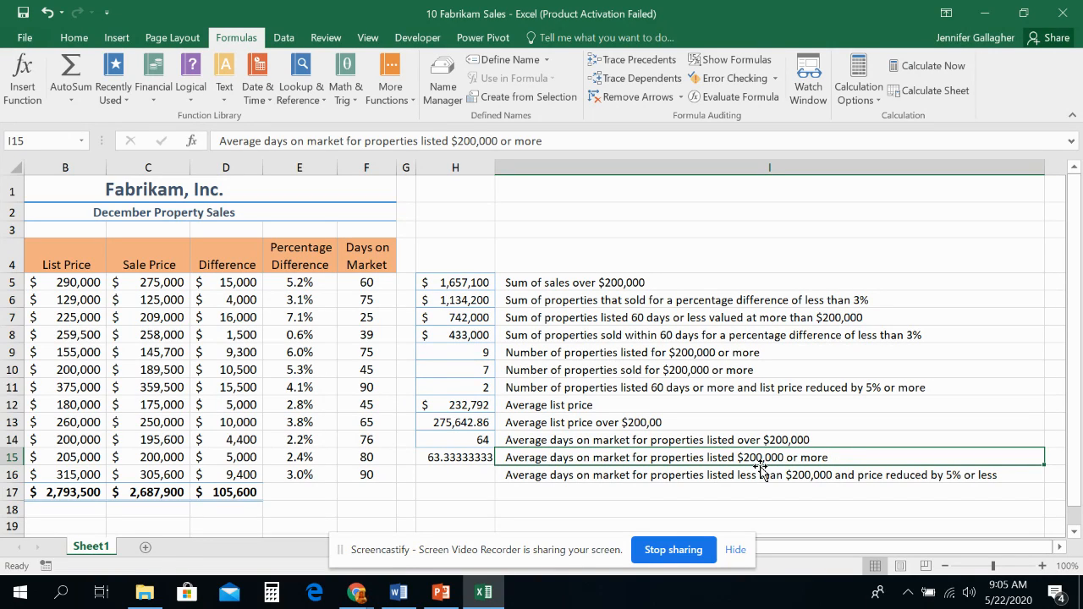
{"action": "left_click", "coordinate": [471, 462]}
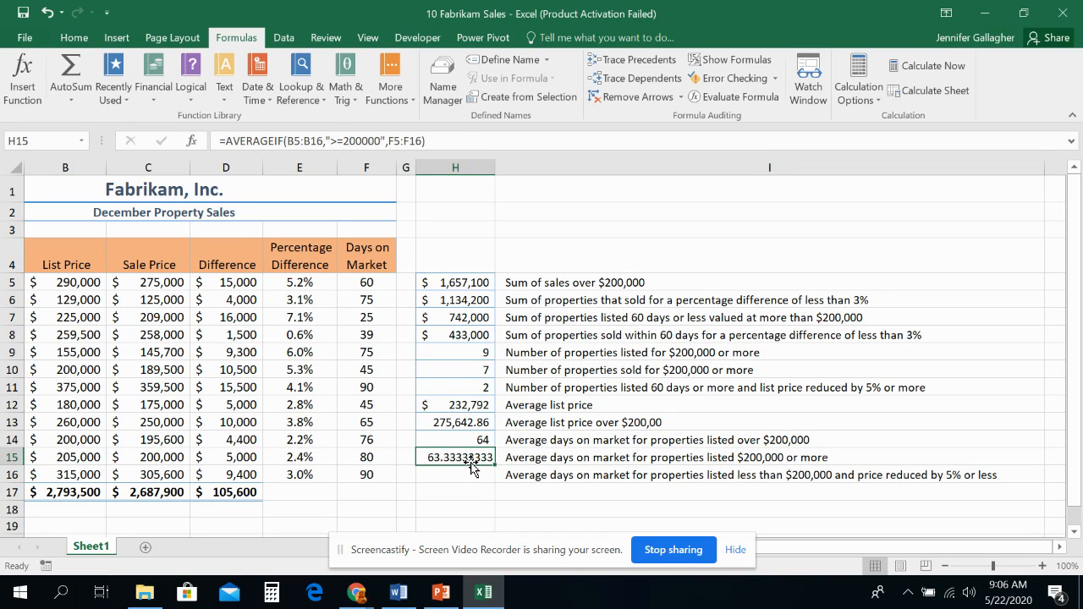
Step: Add B5:B16 as the average range of the AVERAGEIF formula in H13
{"action": "left_click_drag", "start_coordinate": [834, 548], "coordinate": [769, 552]}
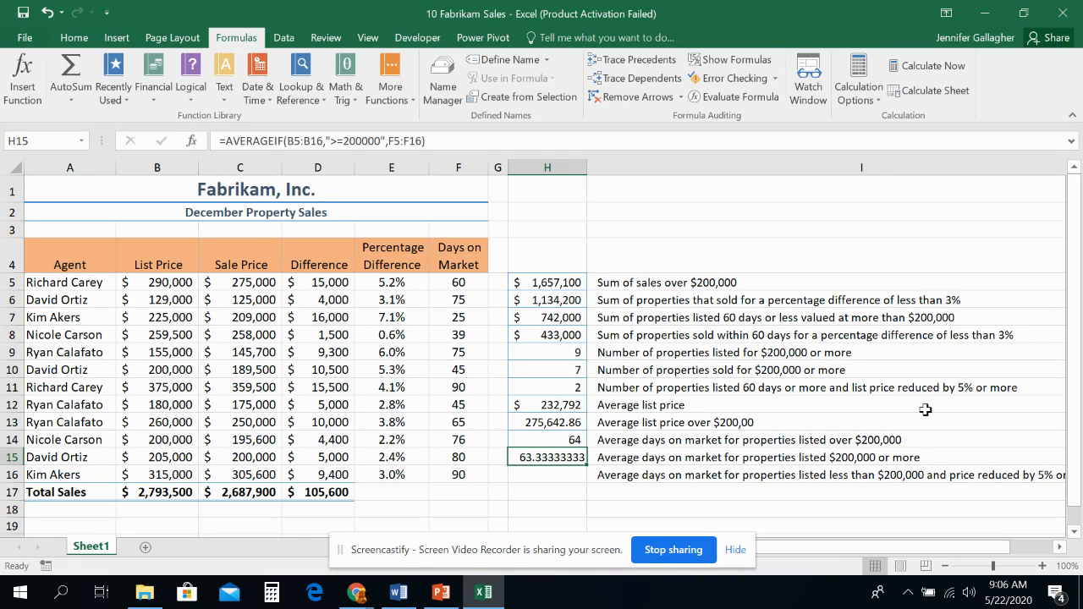
{"action": "left_click", "coordinate": [559, 424]}
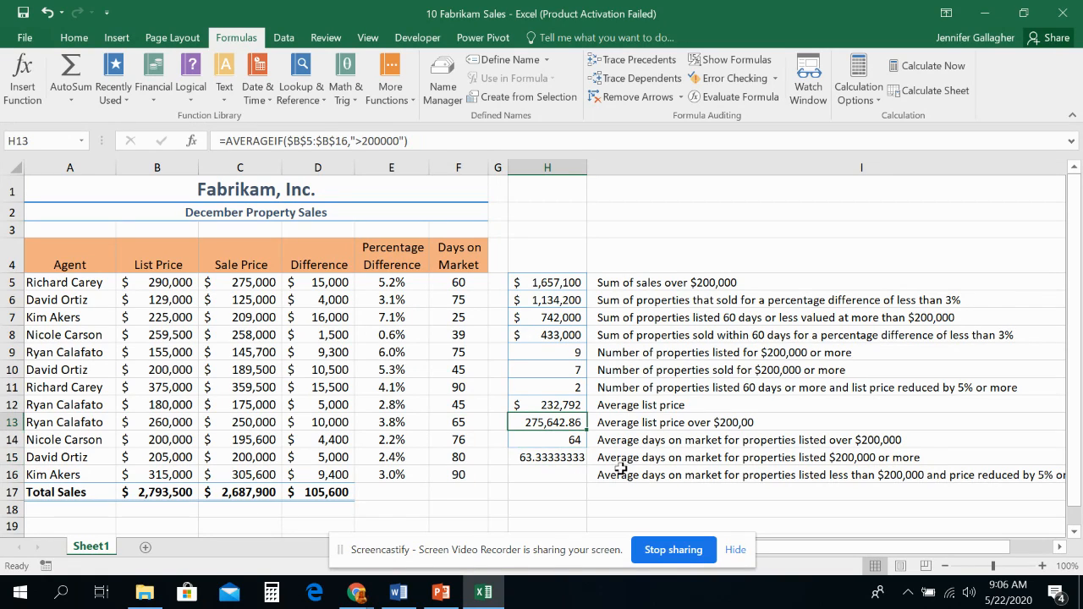
{"action": "left_click", "coordinate": [193, 141]}
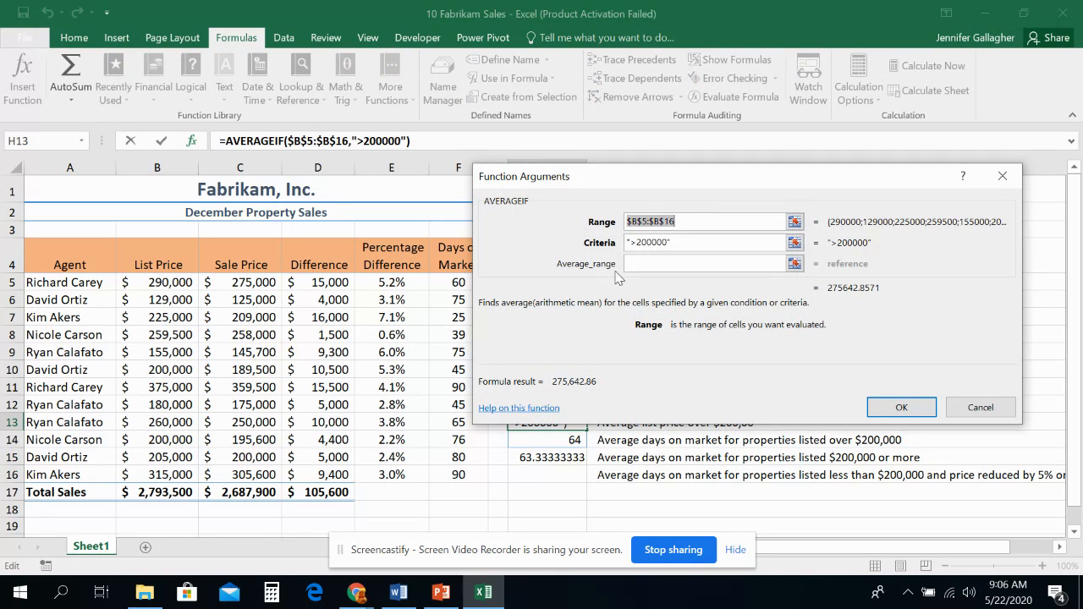
{"action": "left_click", "coordinate": [665, 263]}
{"action": "left_click_drag", "start_coordinate": [157, 280], "coordinate": [170, 475]}
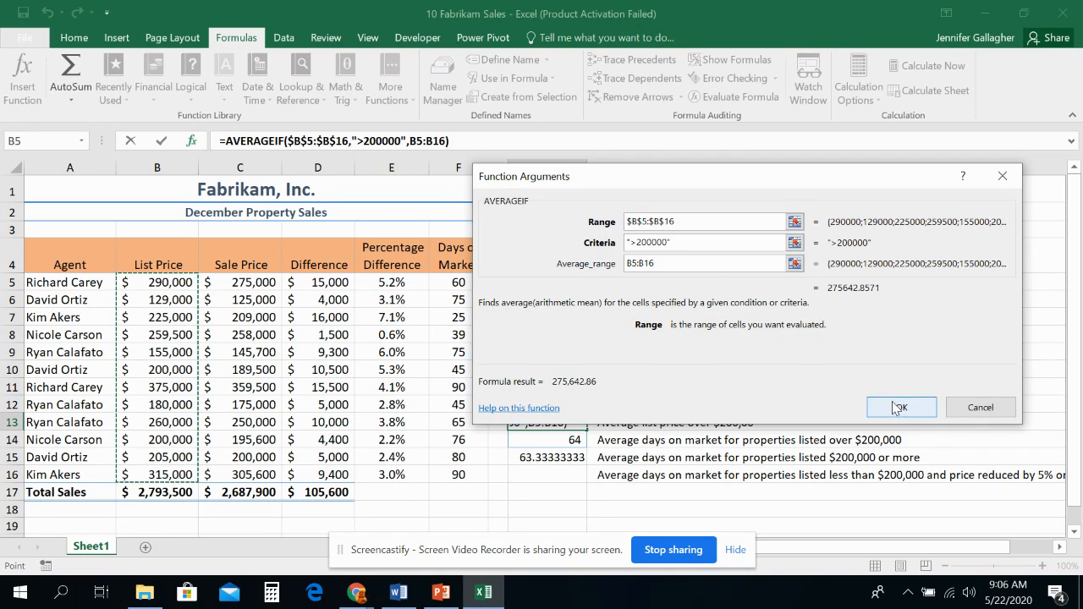
{"action": "left_click", "coordinate": [897, 404]}
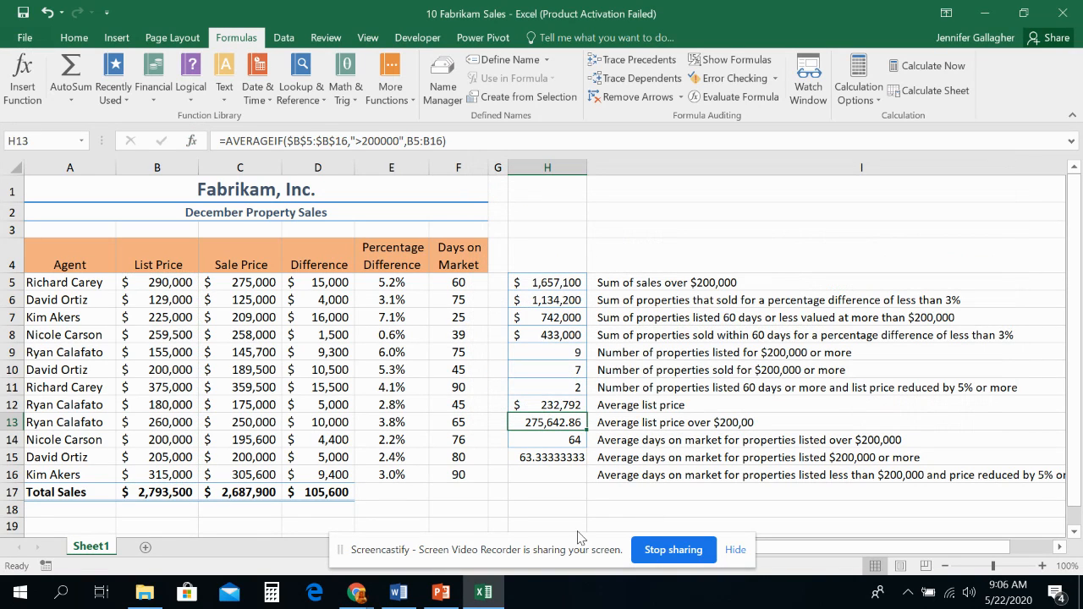
Step: Review the AVERAGEIF arguments of the formulas in H14 and H13
{"action": "left_click", "coordinate": [567, 439]}
{"action": "left_click", "coordinate": [192, 141]}
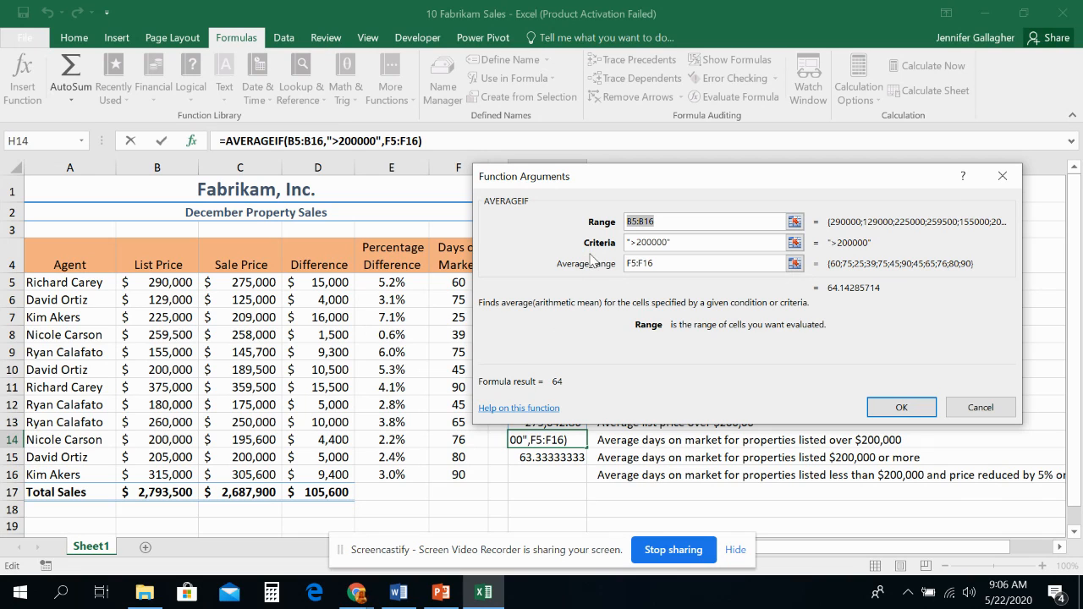
{"action": "left_click", "coordinate": [902, 406]}
{"action": "left_click", "coordinate": [550, 422]}
{"action": "left_click", "coordinate": [193, 140]}
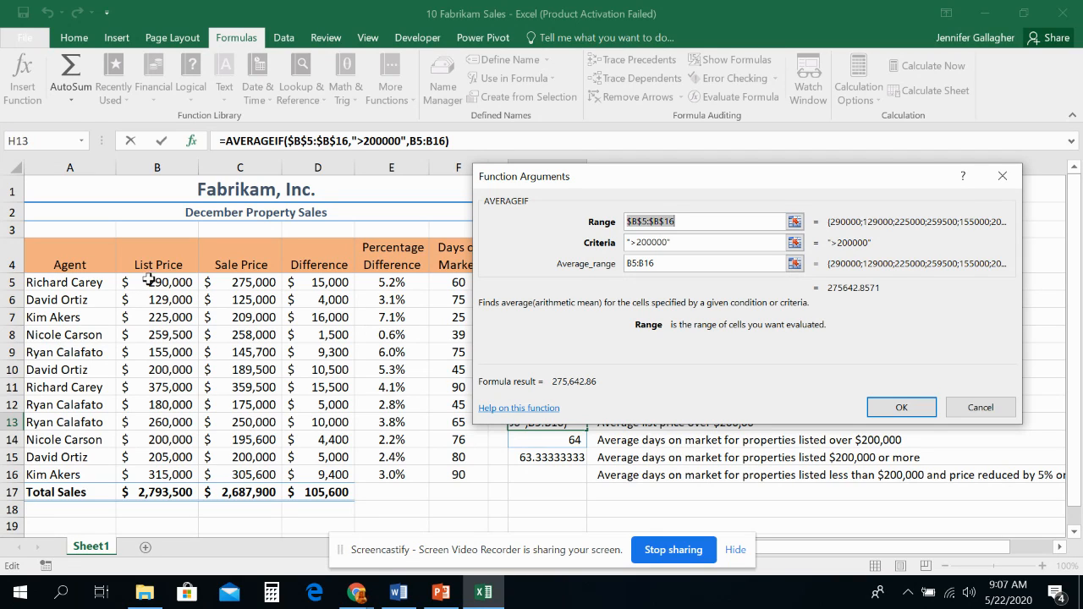
{"action": "left_click", "coordinate": [676, 265]}
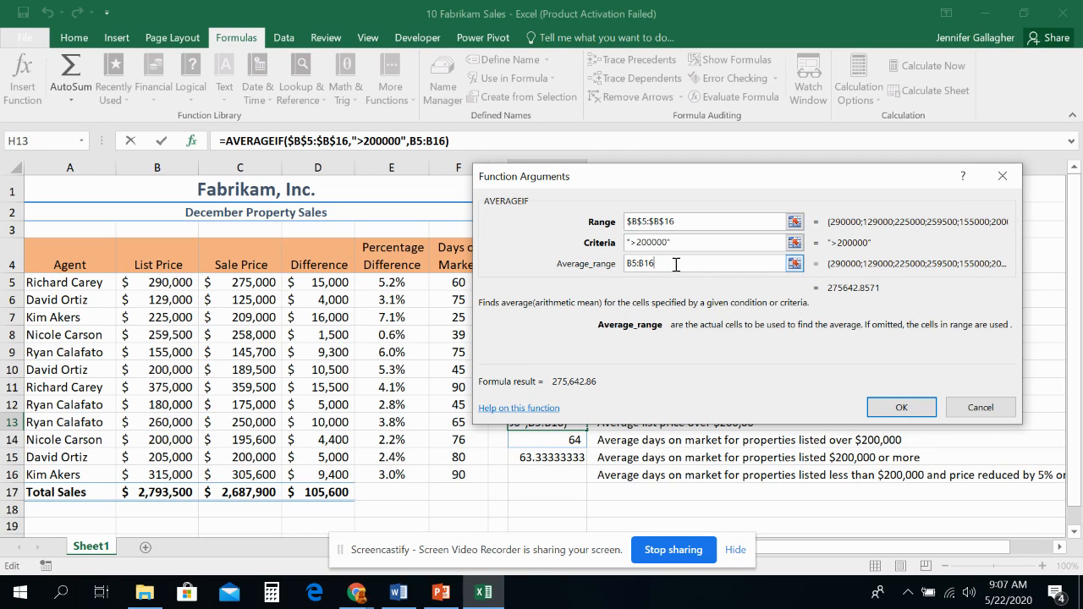
{"action": "left_click", "coordinate": [901, 407]}
Step: Select H16 and consult the "Using AVERAGEIFS" slide in the PowerPoint lecture slides
{"action": "left_click", "coordinate": [538, 475]}
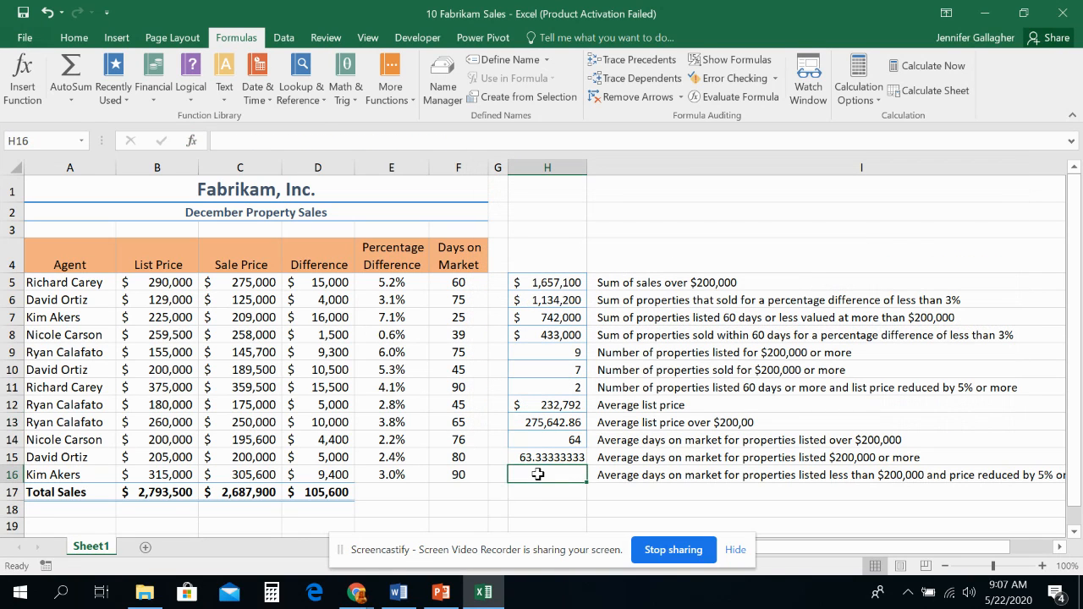
{"action": "left_click_drag", "start_coordinate": [805, 551], "coordinate": [834, 556]}
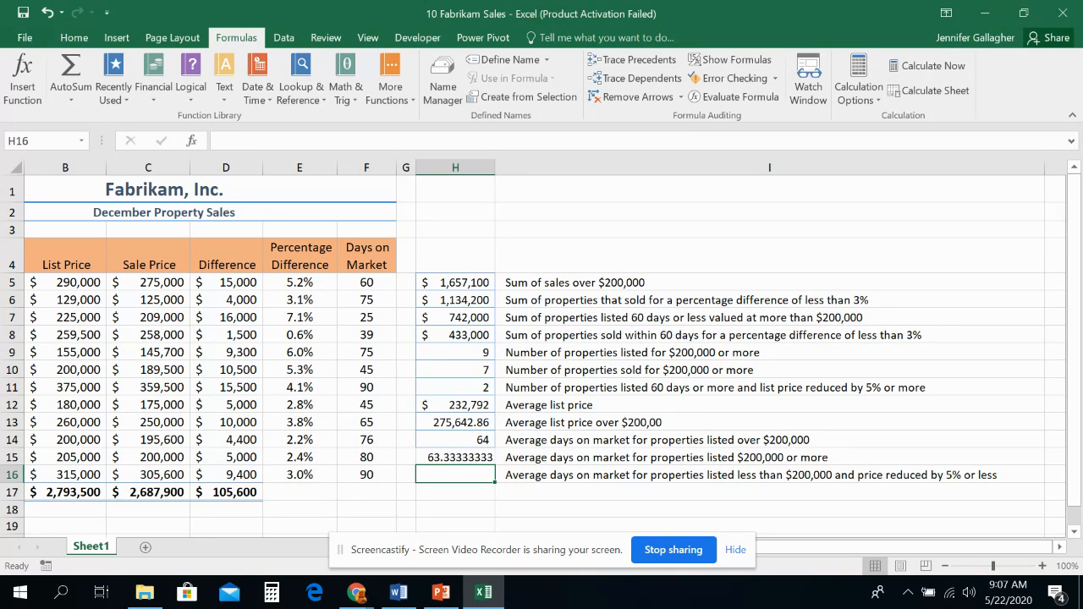
{"action": "left_click", "coordinate": [441, 592]}
{"action": "scroll", "coordinate": [110, 386], "scroll_direction": "down", "scroll_amount": 3}
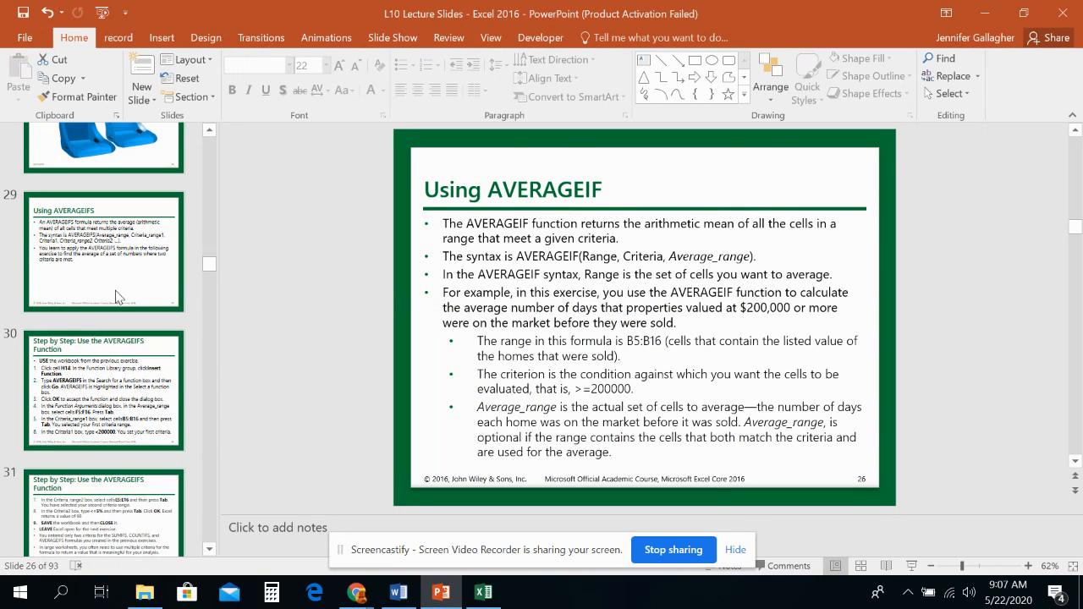
{"action": "left_click", "coordinate": [105, 279]}
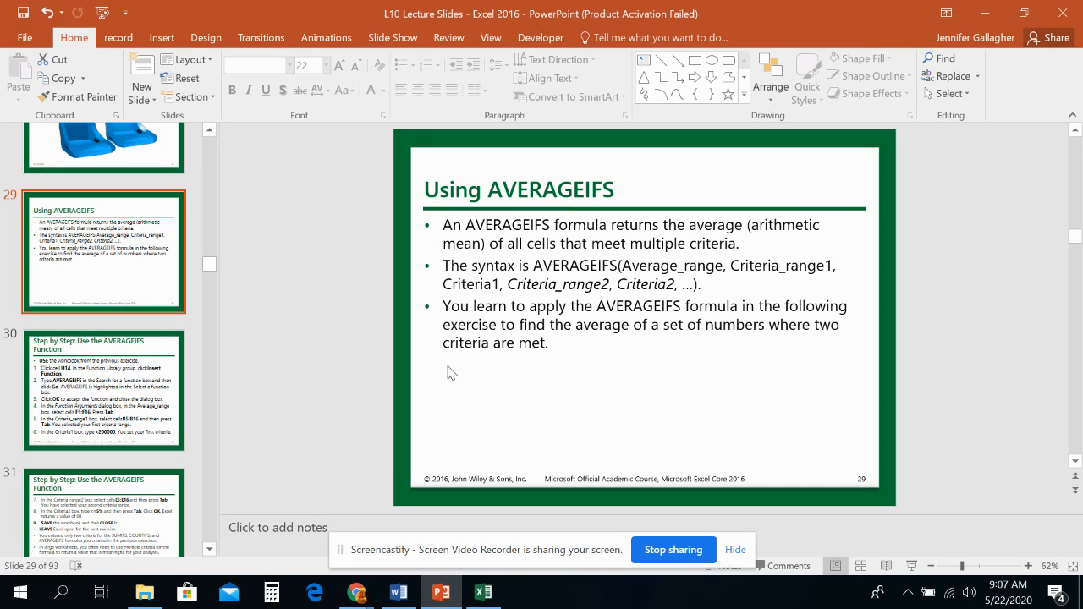
Step: Switch to the Excel workbook and insert an AVERAGEIFS function in H16 with the days on market F5:F16 as its average range
{"action": "left_click", "coordinate": [485, 596]}
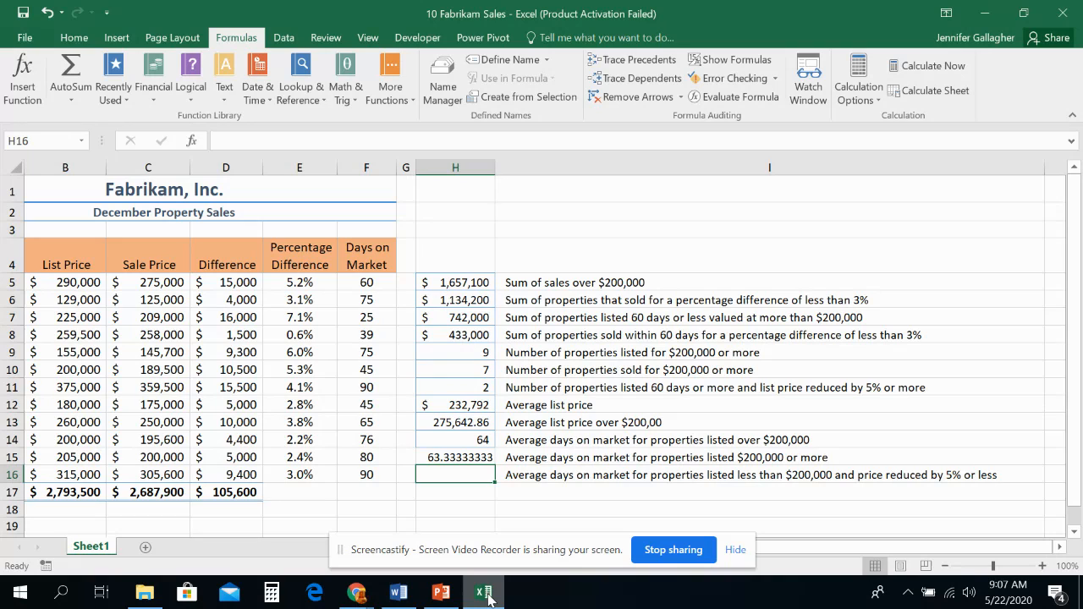
{"action": "left_click", "coordinate": [392, 98]}
{"action": "mouse_move", "coordinate": [411, 117]}
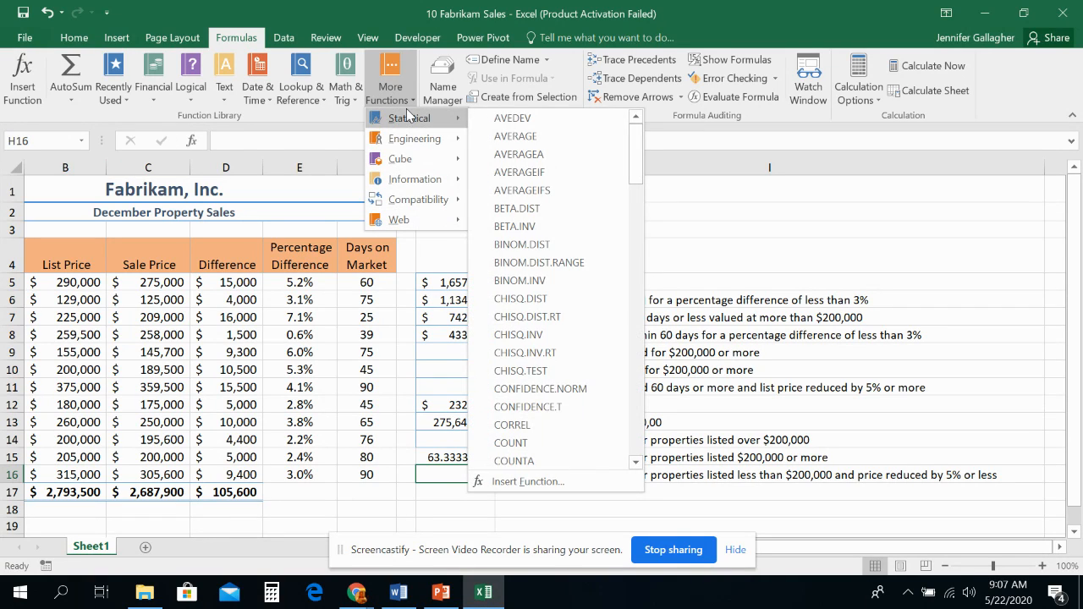
{"action": "left_click", "coordinate": [524, 189]}
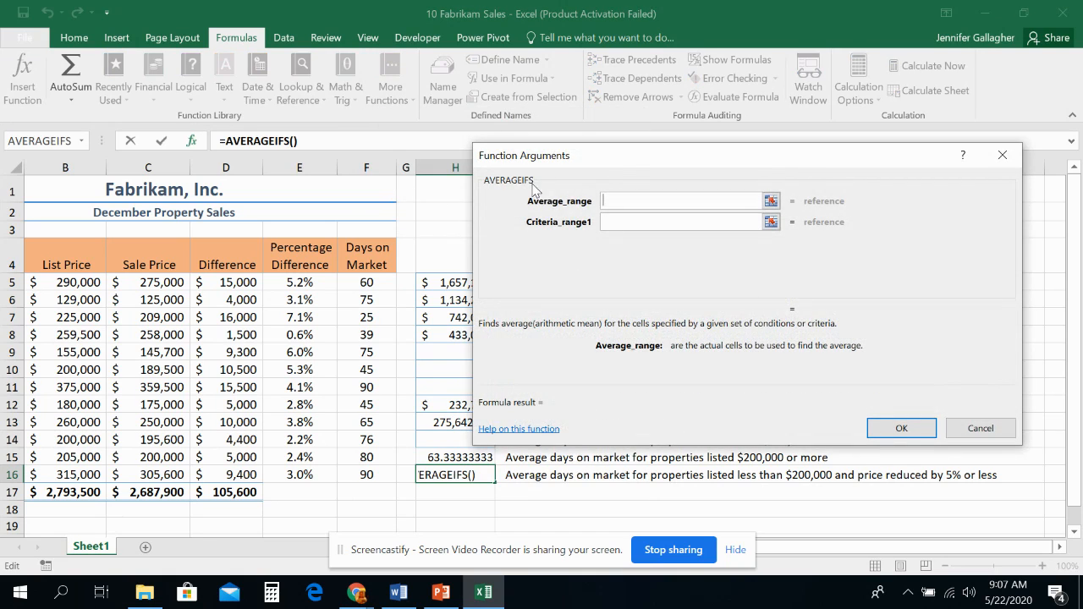
{"action": "left_click_drag", "start_coordinate": [617, 156], "coordinate": [664, 155]}
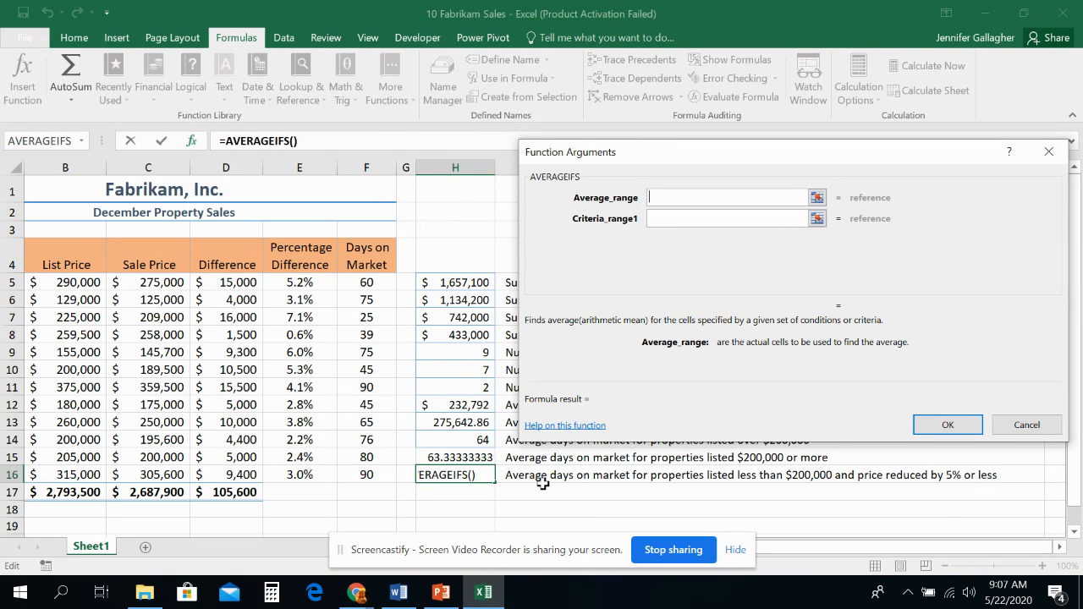
{"action": "left_click_drag", "start_coordinate": [367, 283], "coordinate": [375, 472]}
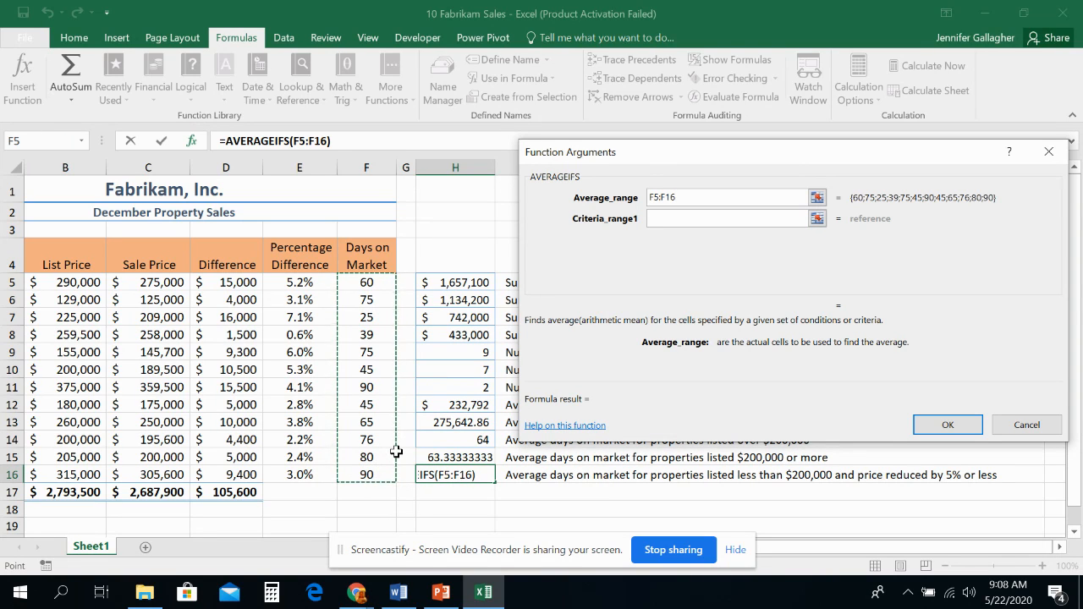
Step: Set the first AVERAGEIFS criteria range to the list prices B5:B16 with the criterion <200000
{"action": "left_click", "coordinate": [669, 218]}
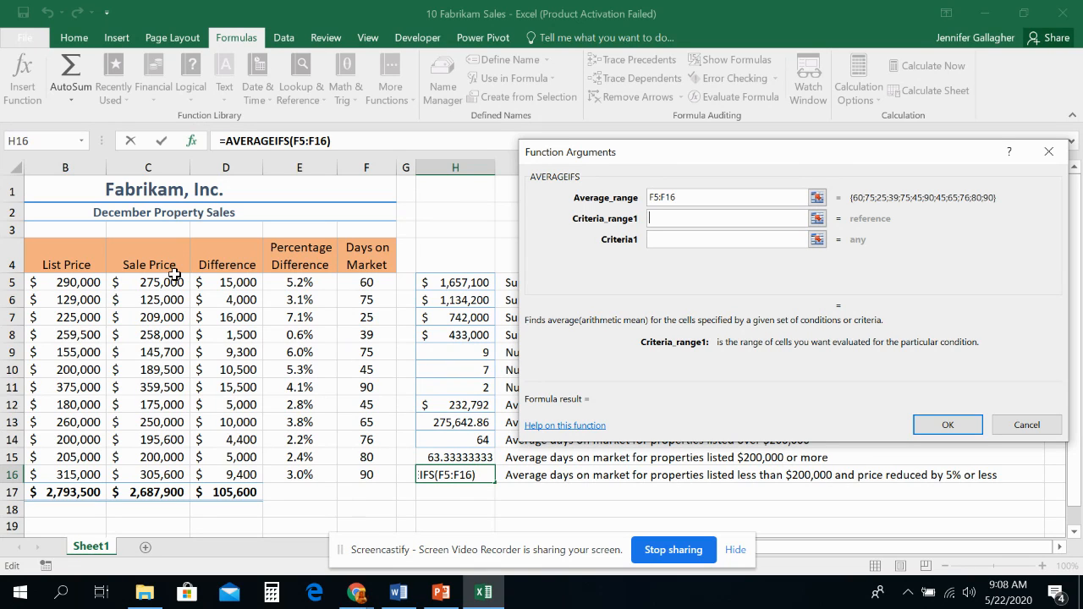
{"action": "left_click_drag", "start_coordinate": [82, 282], "coordinate": [98, 472]}
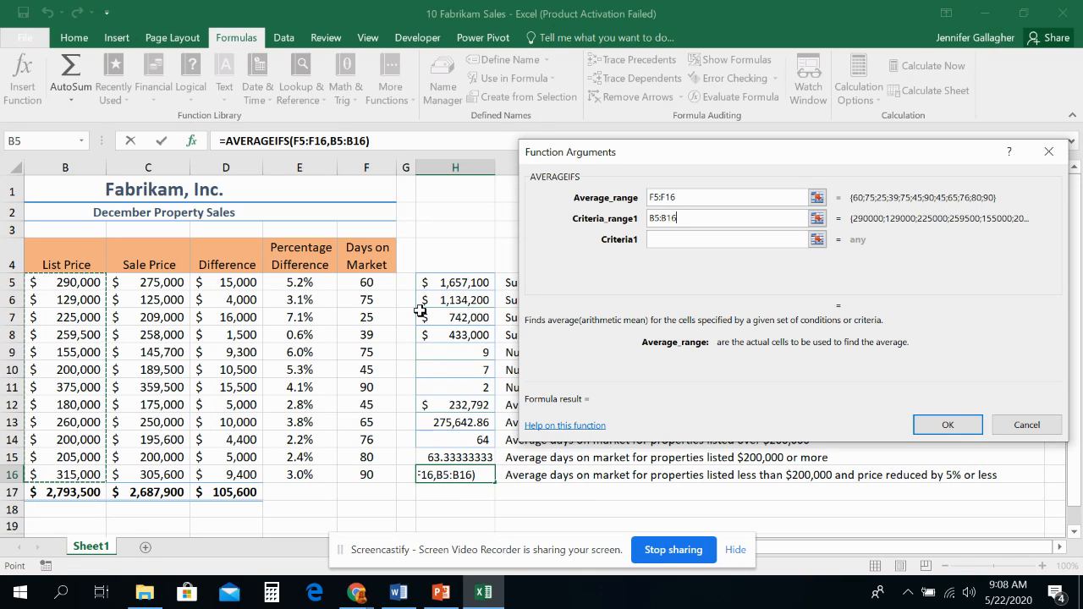
{"action": "left_click", "coordinate": [679, 240]}
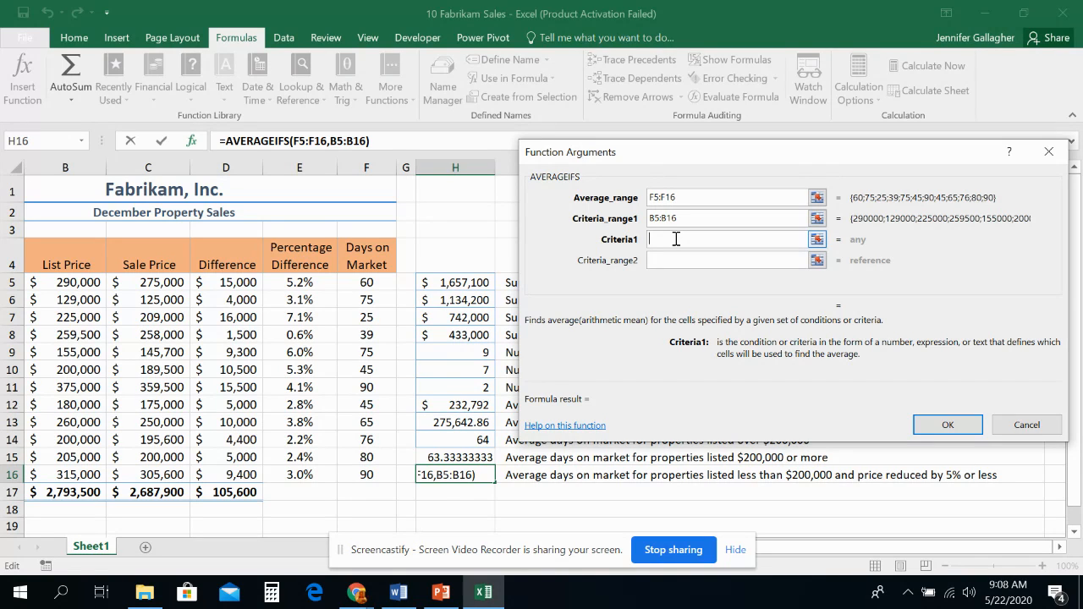
{"action": "type", "text": "<200"}
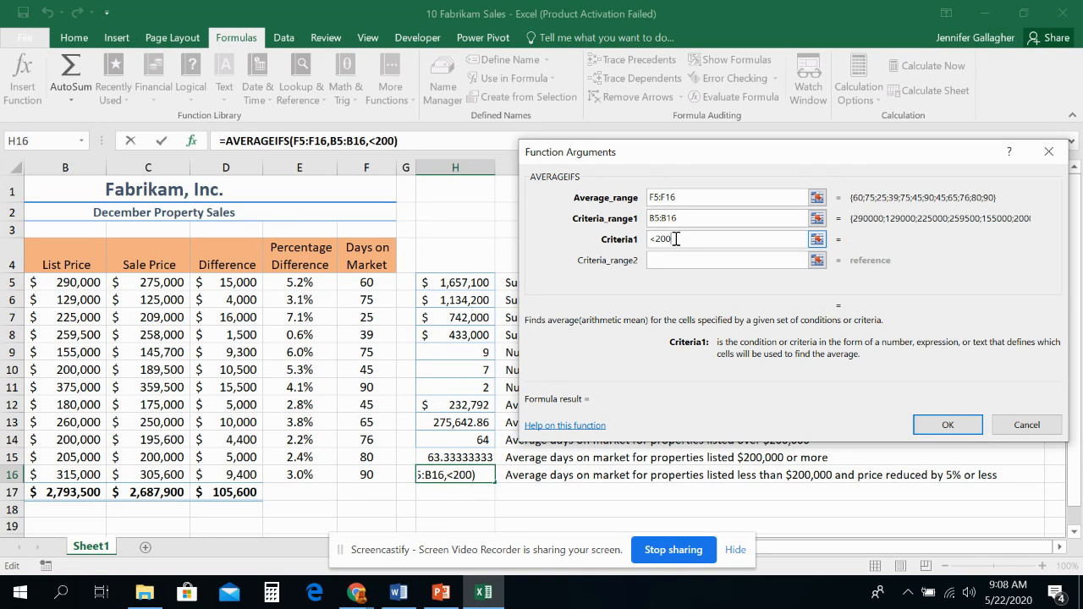
{"action": "type", "text": "000"}
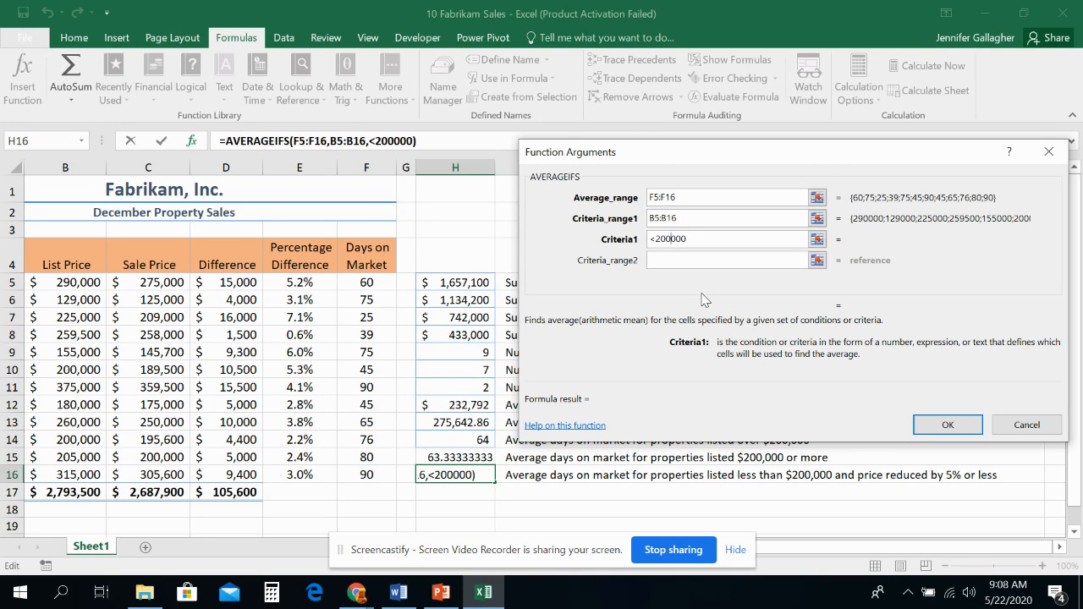
Step: Add the percentage differences E5:E16 as the second criteria range with the criterion <5%, and complete the H16 formula
{"action": "left_click", "coordinate": [711, 258]}
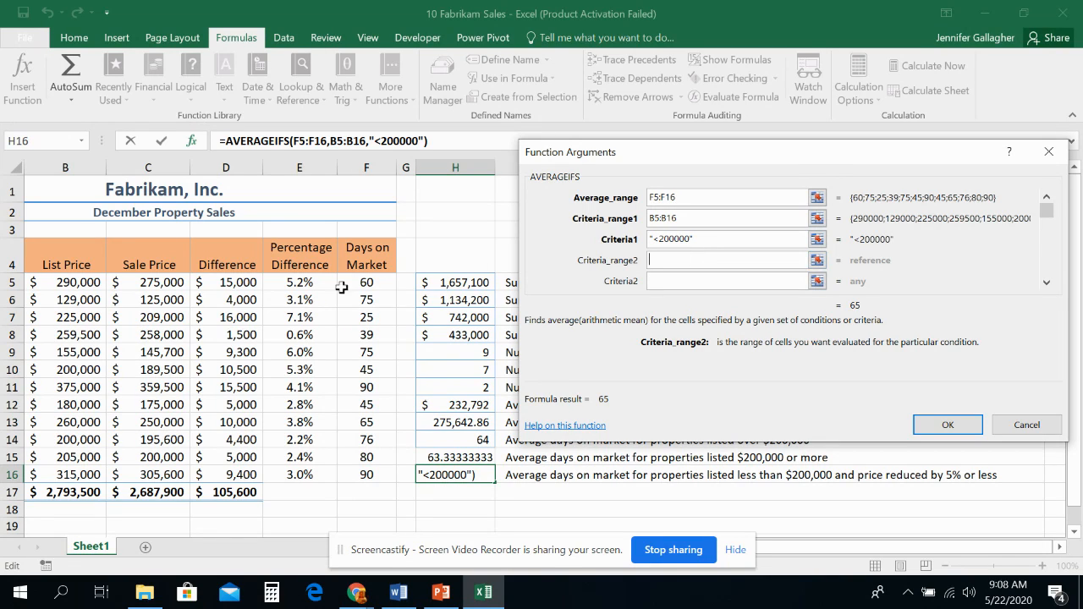
{"action": "left_click_drag", "start_coordinate": [319, 283], "coordinate": [298, 475]}
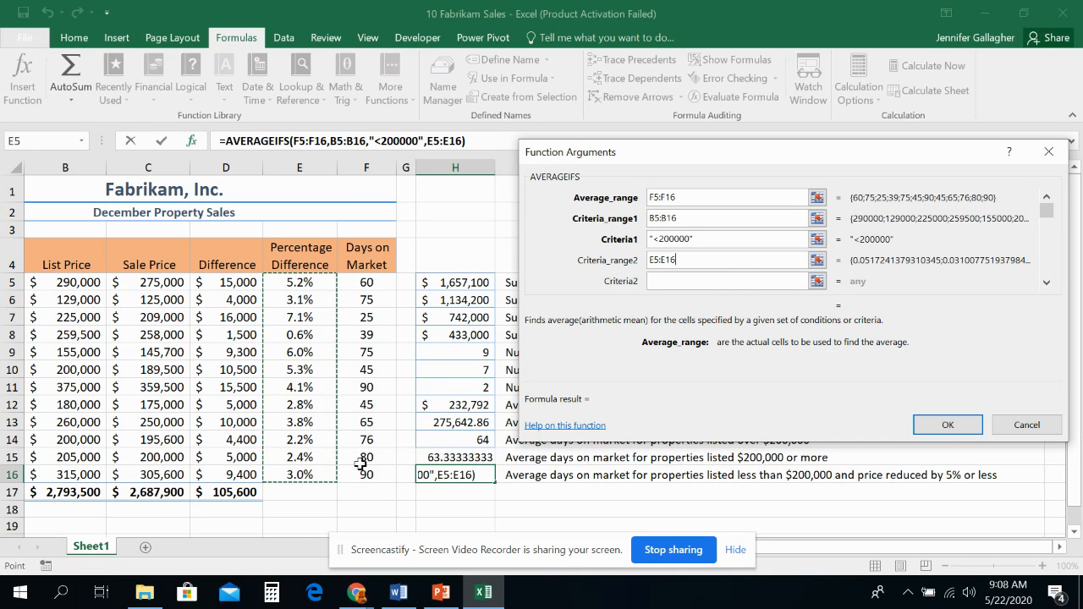
{"action": "left_click", "coordinate": [712, 282]}
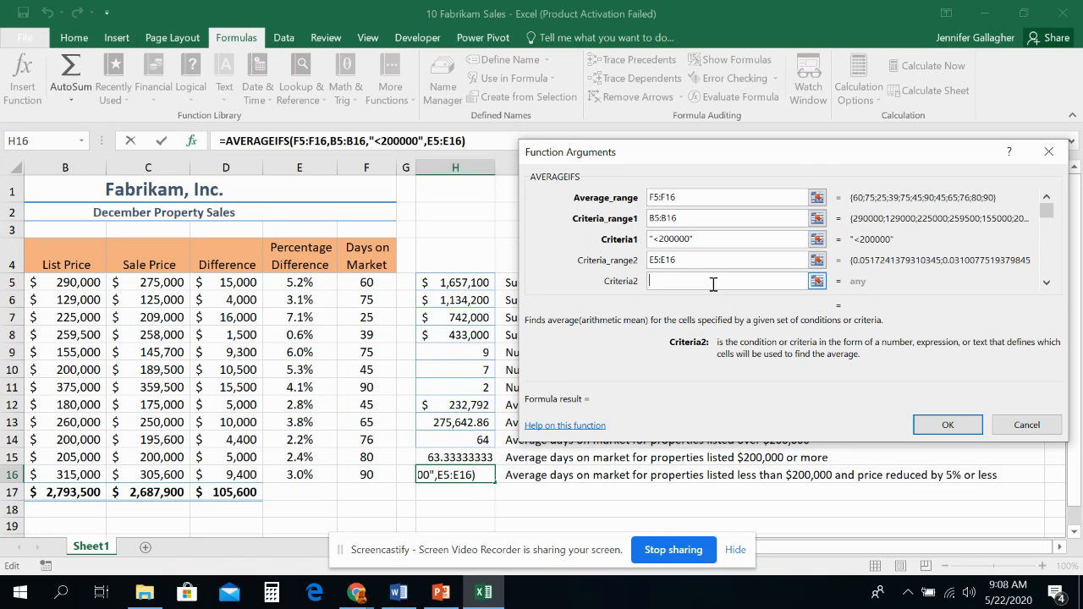
{"action": "type", "text": "<5%"}
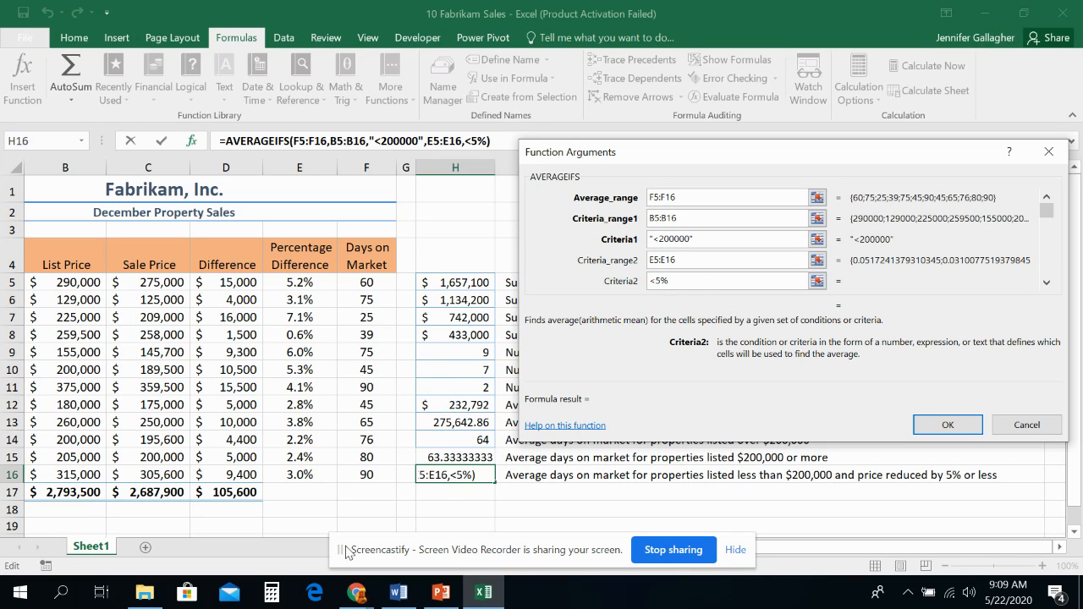
{"action": "left_click", "coordinate": [955, 428]}
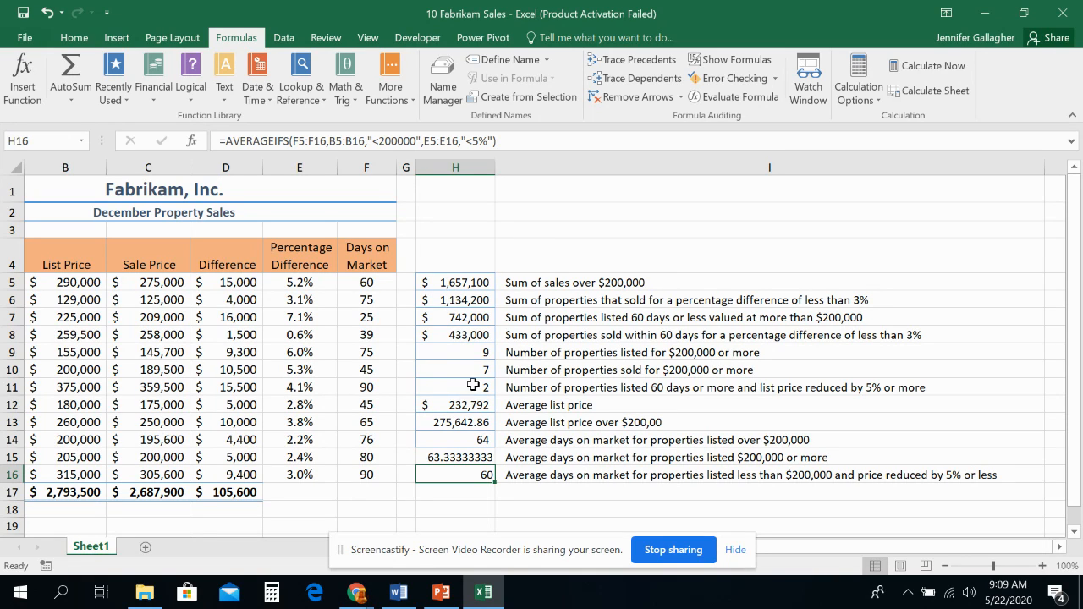
Step: Switch to the PowerPoint lecture slides and view slide 32, summarizing how AVERAGEIF and AVERAGEIFS formulas treat values
{"action": "left_click", "coordinate": [441, 592]}
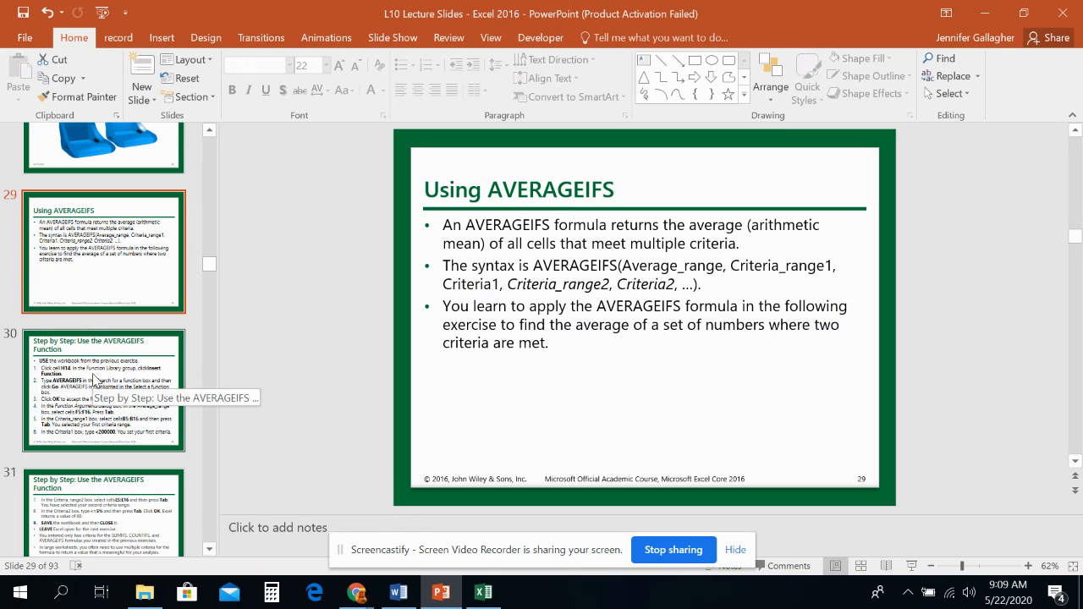
{"action": "scroll", "coordinate": [106, 364], "scroll_direction": "down", "scroll_amount": 3}
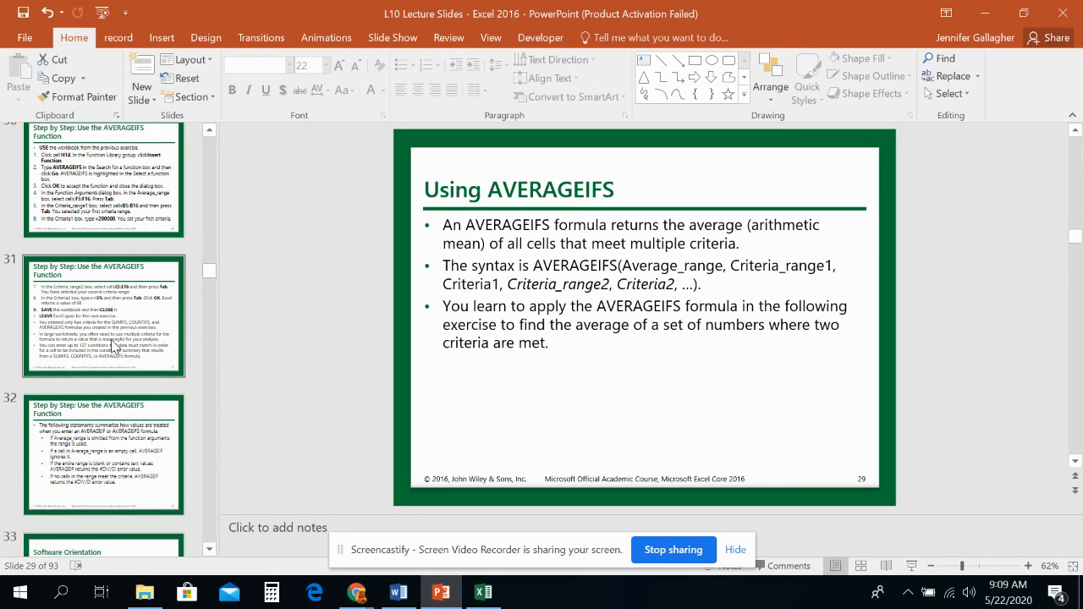
{"action": "scroll", "coordinate": [113, 342], "scroll_direction": "down", "scroll_amount": 3}
{"action": "left_click", "coordinate": [127, 330]}
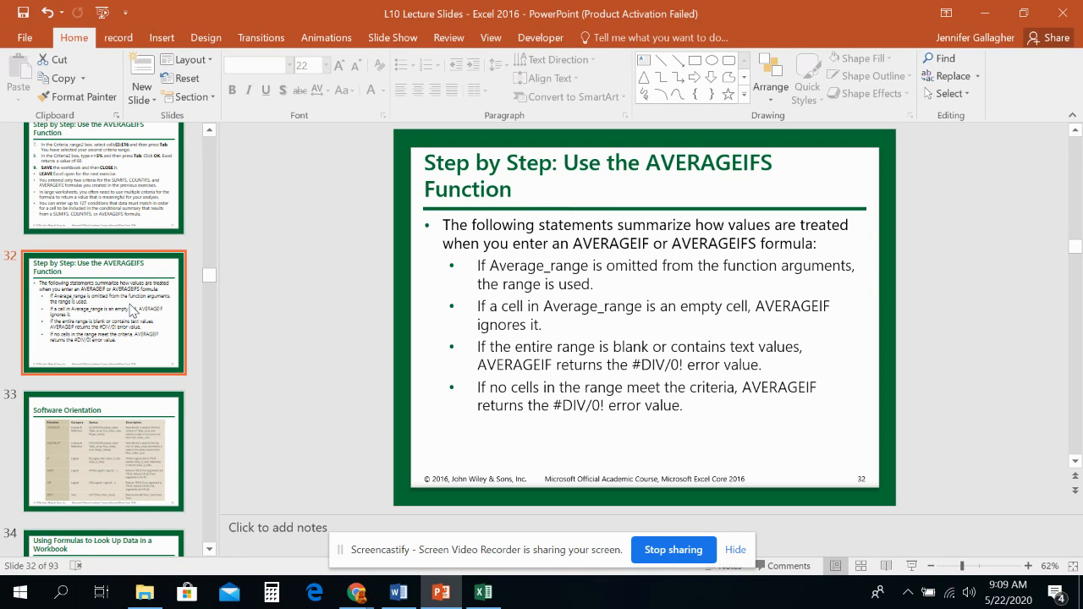